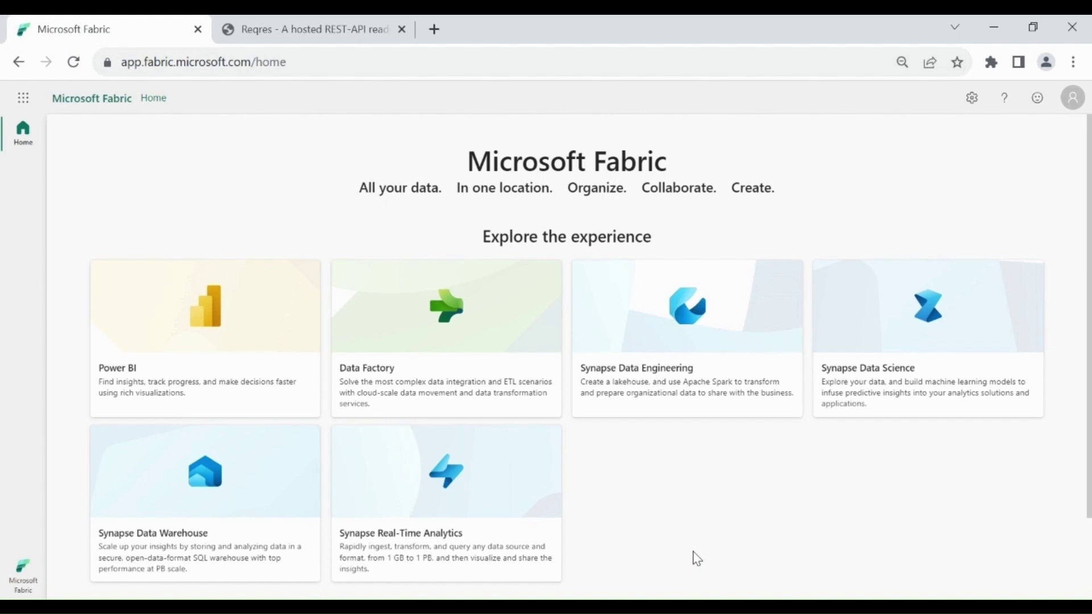
# Switch Fabric to the Data Warehouse experience and open the Dataverse Academy workspace.
pyautogui.click(28, 569)
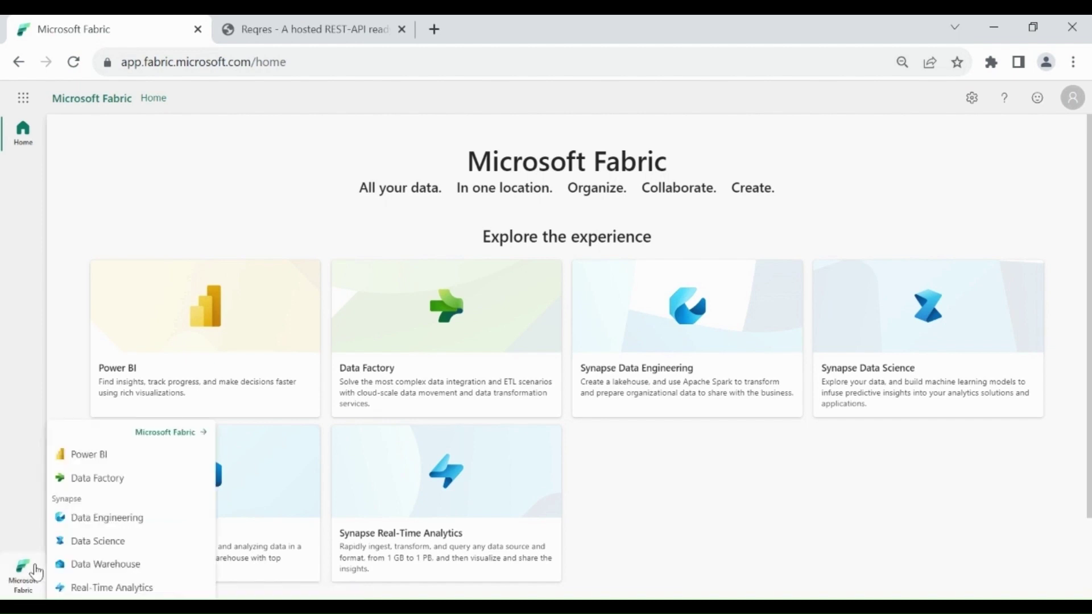
pyautogui.click(39, 570)
pyautogui.click(104, 568)
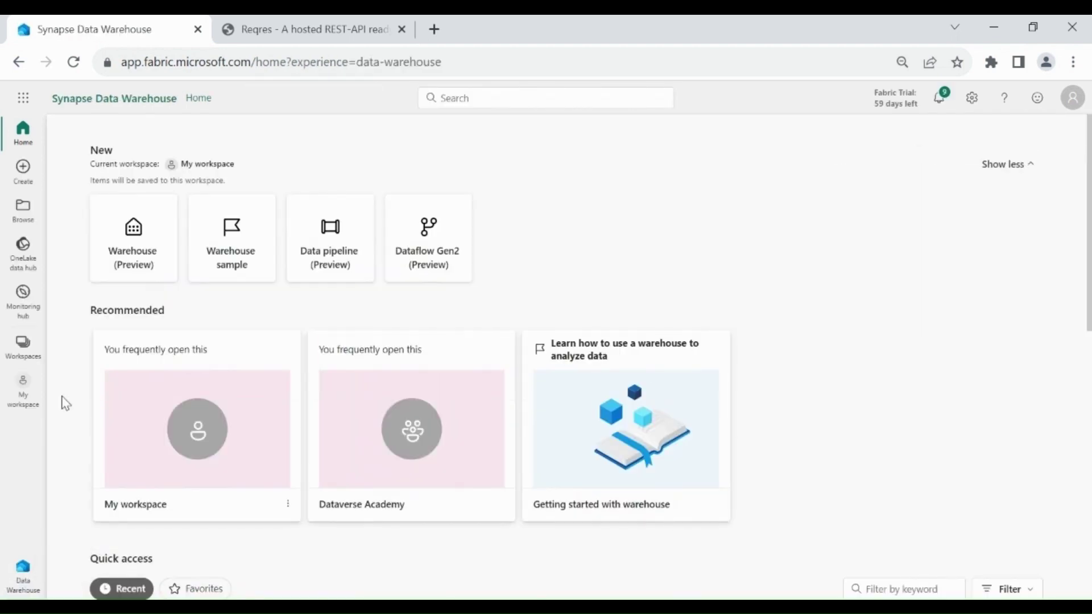
pyautogui.click(28, 349)
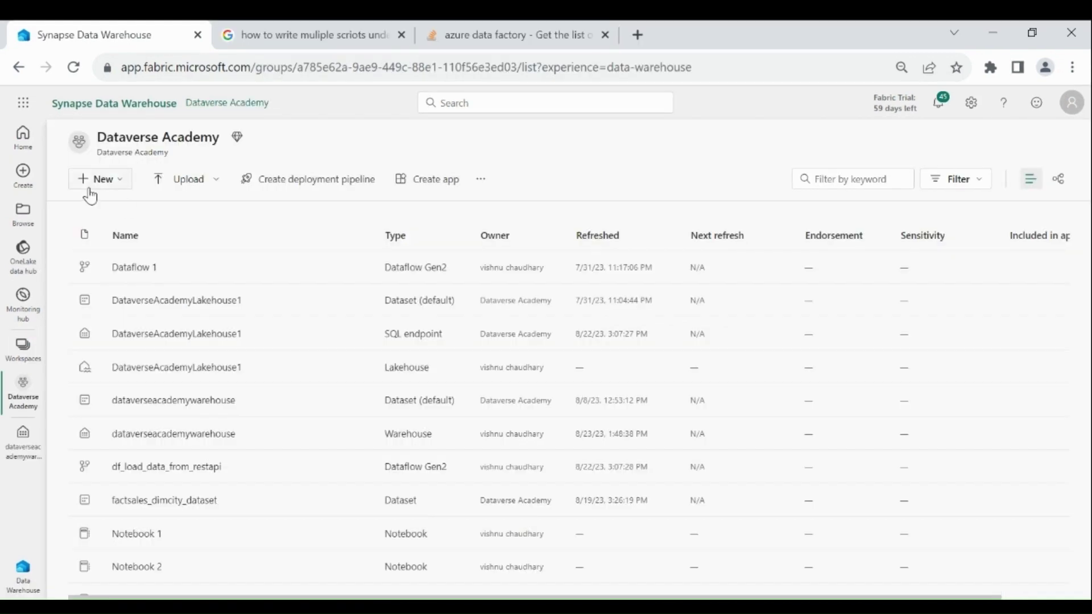
# Create a new data pipeline named 'pl_metadata_activity'.
pyautogui.click(91, 186)
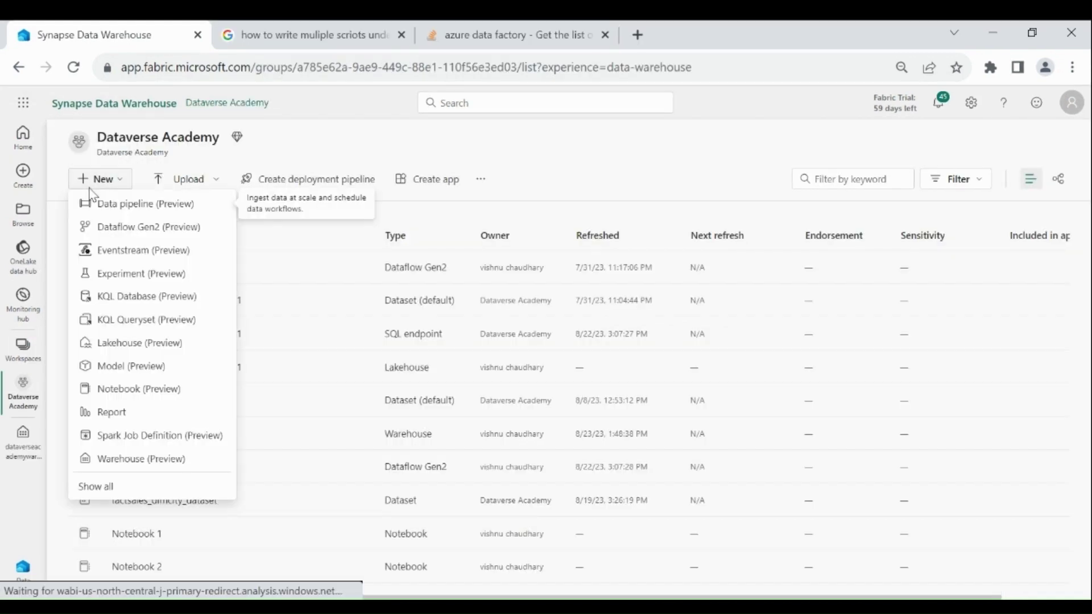
pyautogui.click(117, 208)
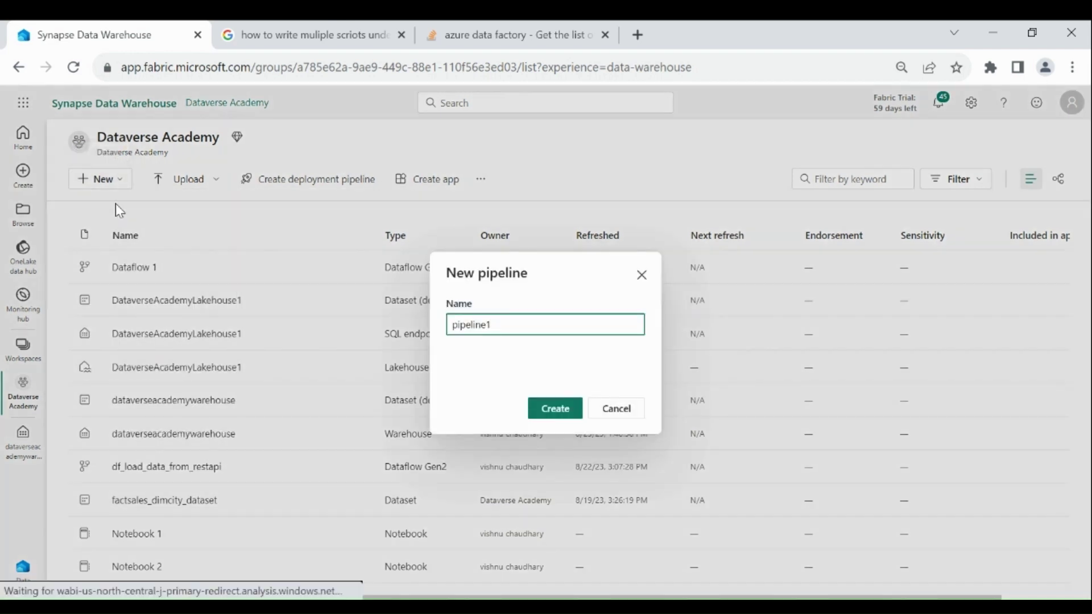
pyautogui.press('BackSpace')
pyautogui.press('BackSpace')
pyautogui.press('BackSpace')
pyautogui.press('BackSpace')
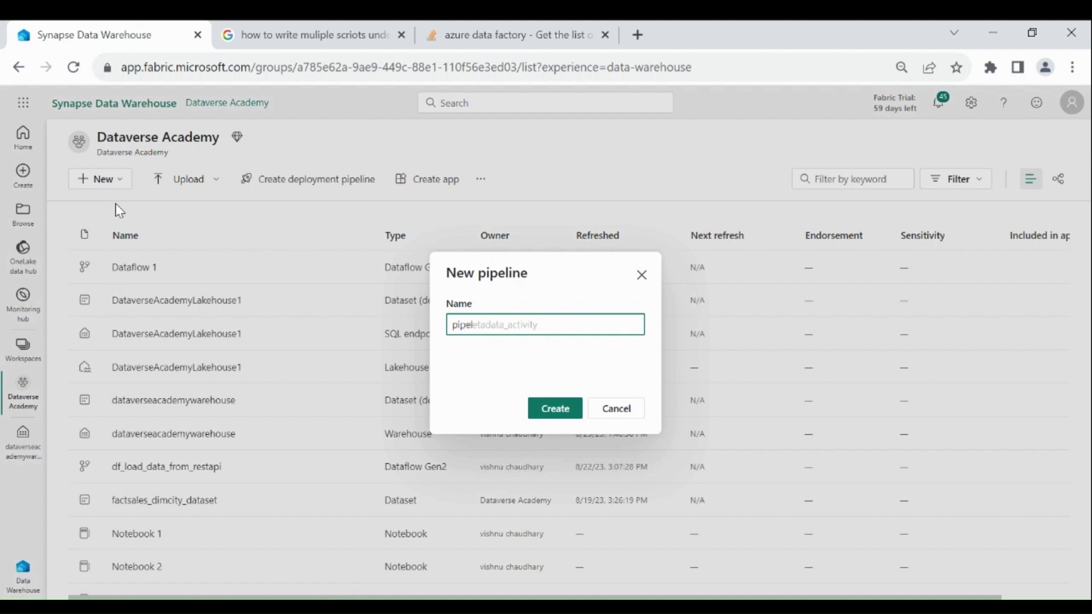
pyautogui.press('BackSpace')
pyautogui.press('BackSpace')
pyautogui.press('BackSpace')
pyautogui.press('BackSpace')
pyautogui.write('l_metadata_activity')
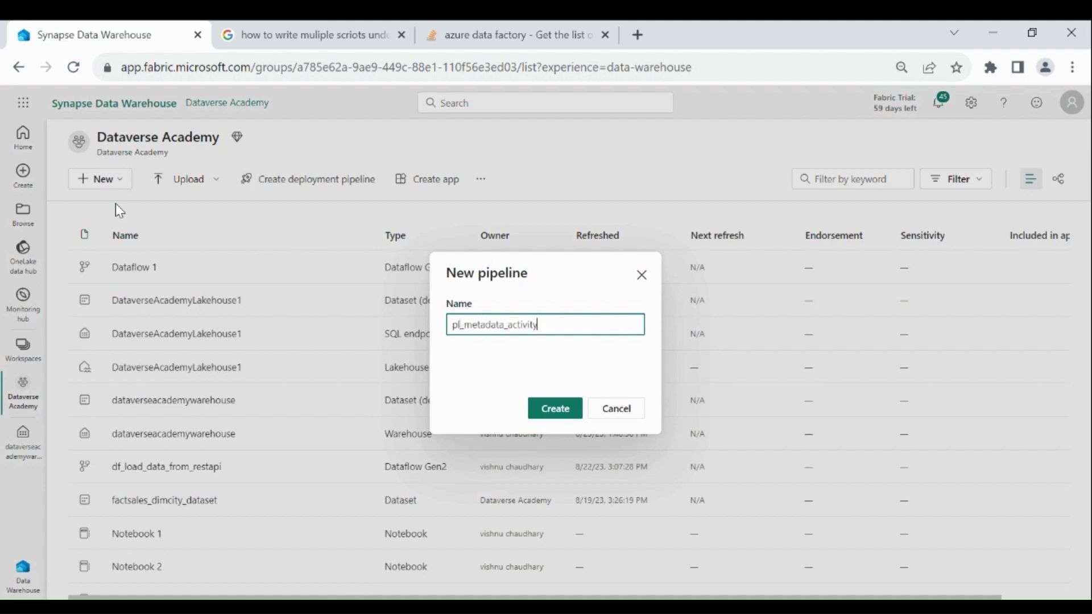
pyautogui.click(551, 421)
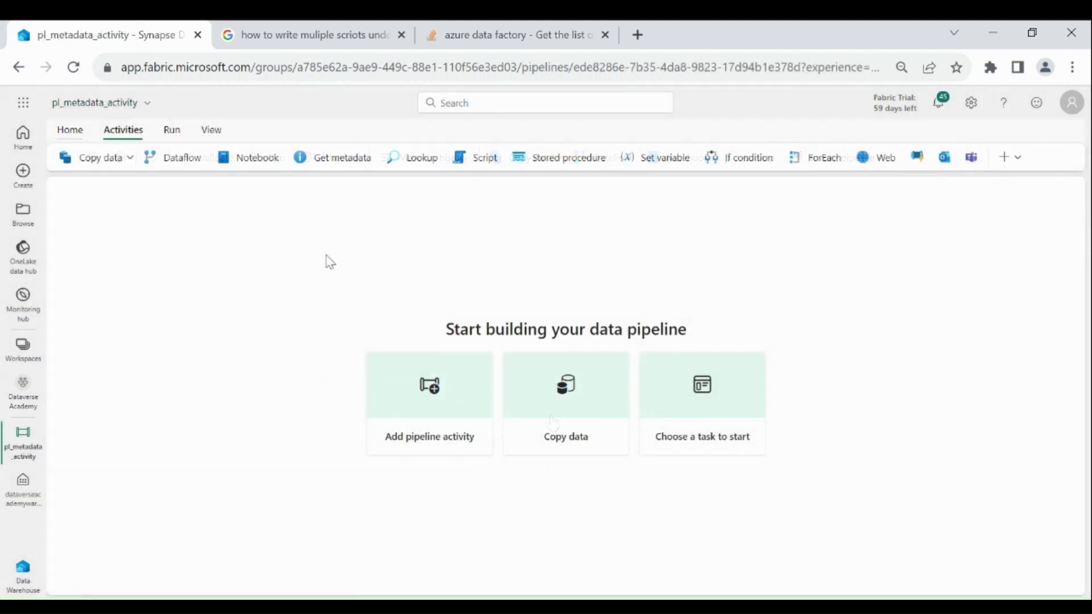
# Add a Get Metadata activity named 'Get Metadata of lakehouse' and show its Settings.
pyautogui.click(322, 166)
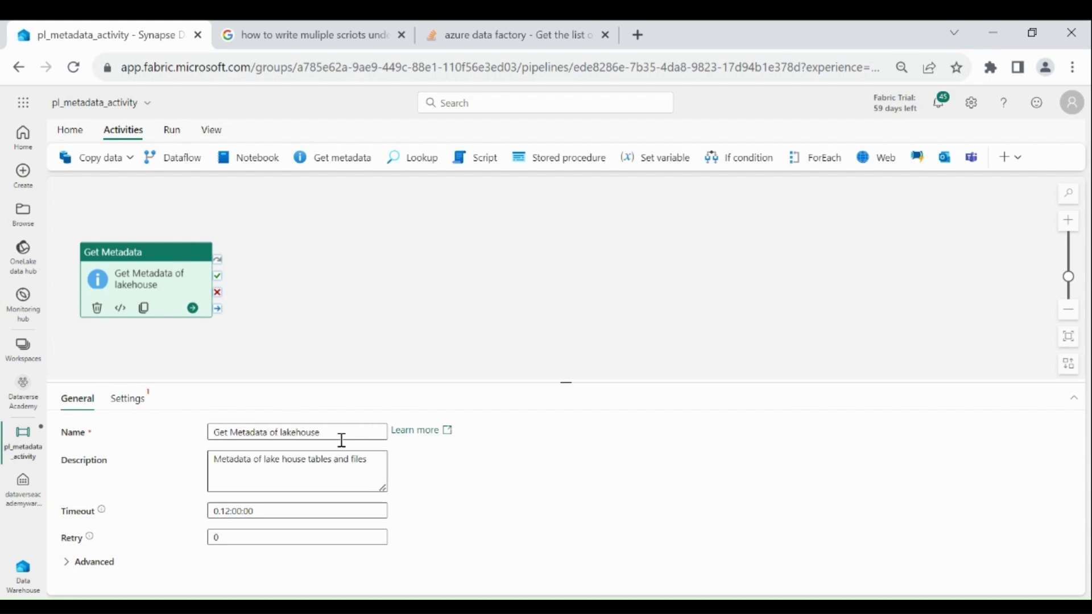
pyautogui.click(128, 398)
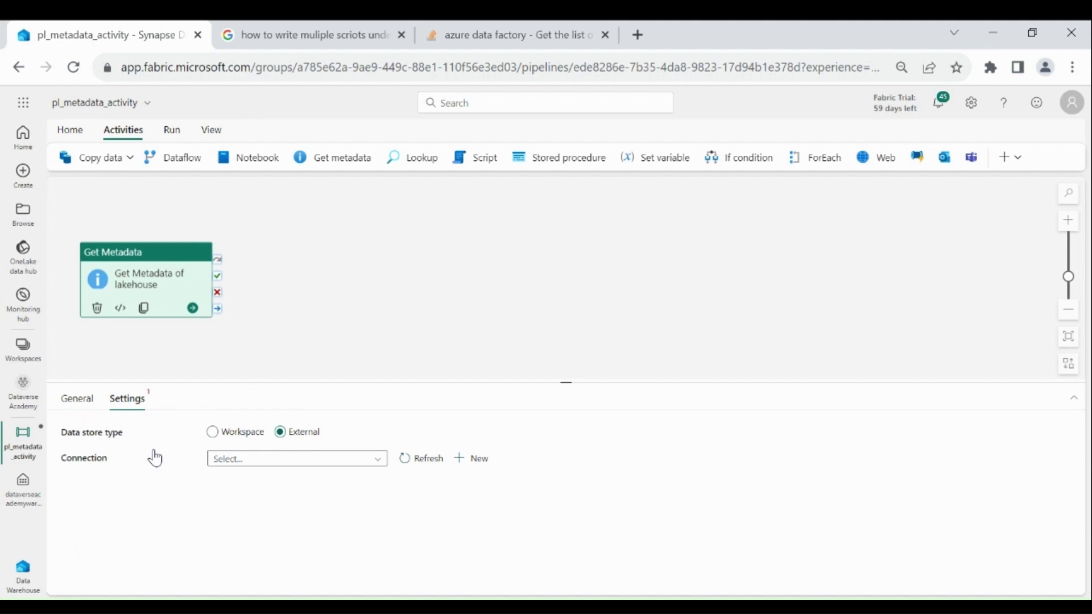
# Set the data store to the workspace Lakehouse DataverseAcademyLakehouse1.
pyautogui.click(214, 433)
pyautogui.click(244, 458)
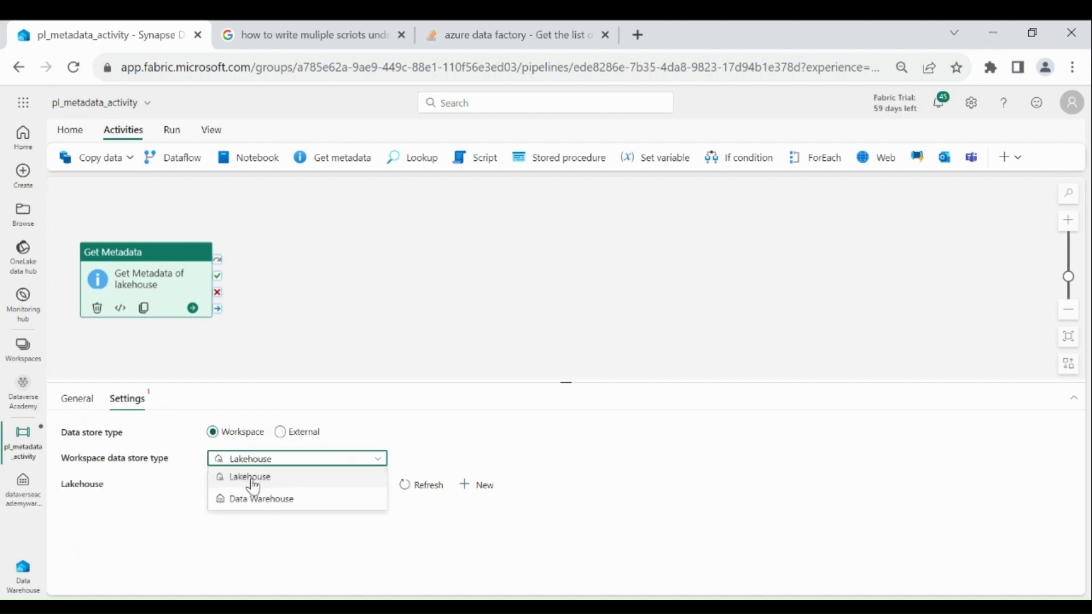
pyautogui.click(252, 481)
pyautogui.click(248, 484)
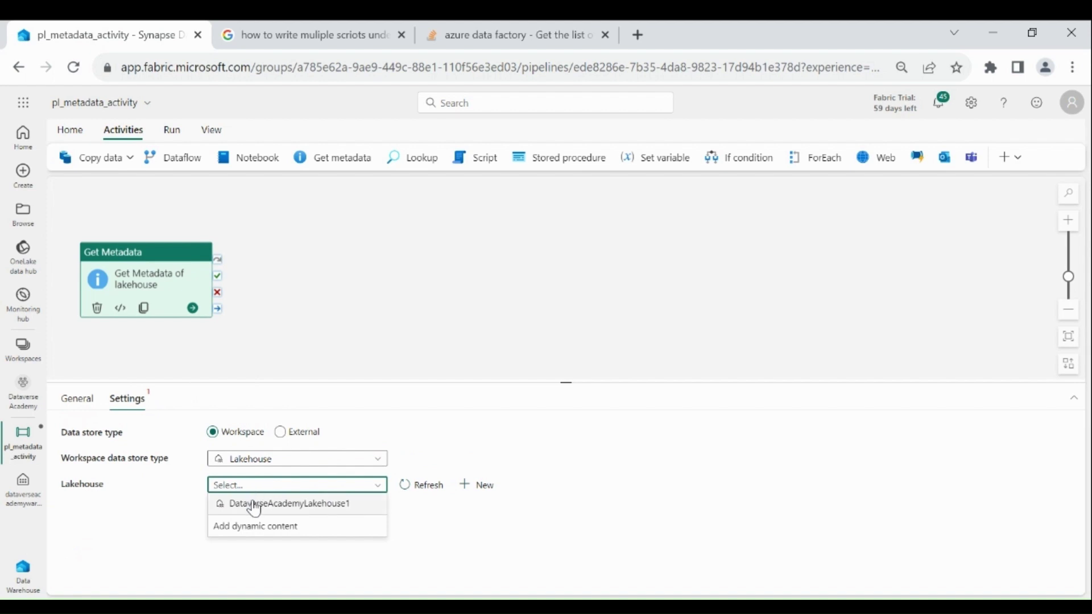
pyautogui.click(254, 504)
# Keep root folder Tables and choose the restapidata_dataflow table.
pyautogui.moveTo(140, 451); pyautogui.dragTo(60, 449)
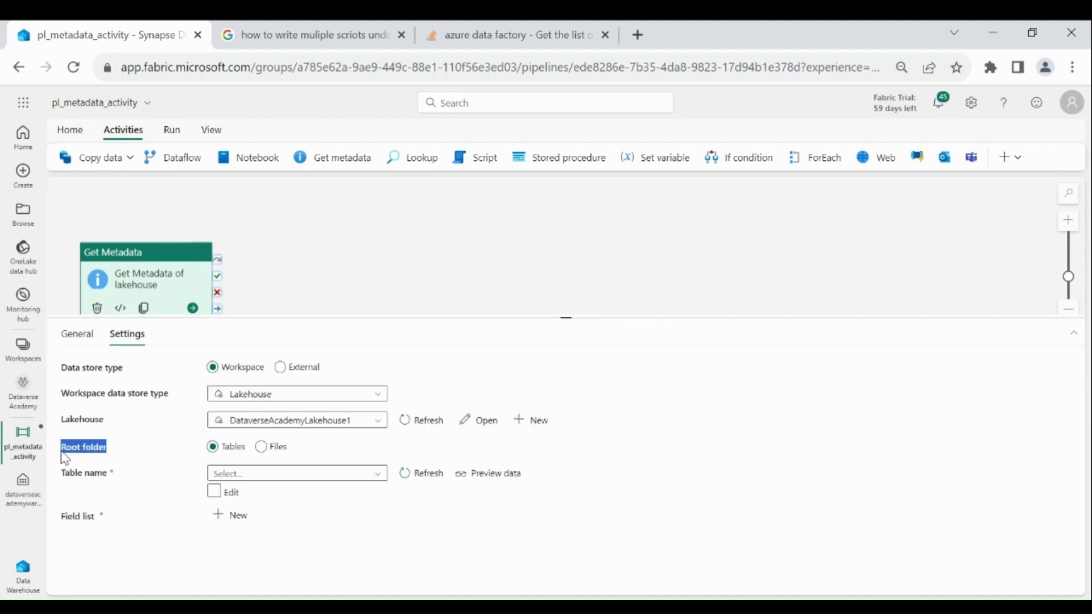
pyautogui.click(122, 462)
pyautogui.click(382, 476)
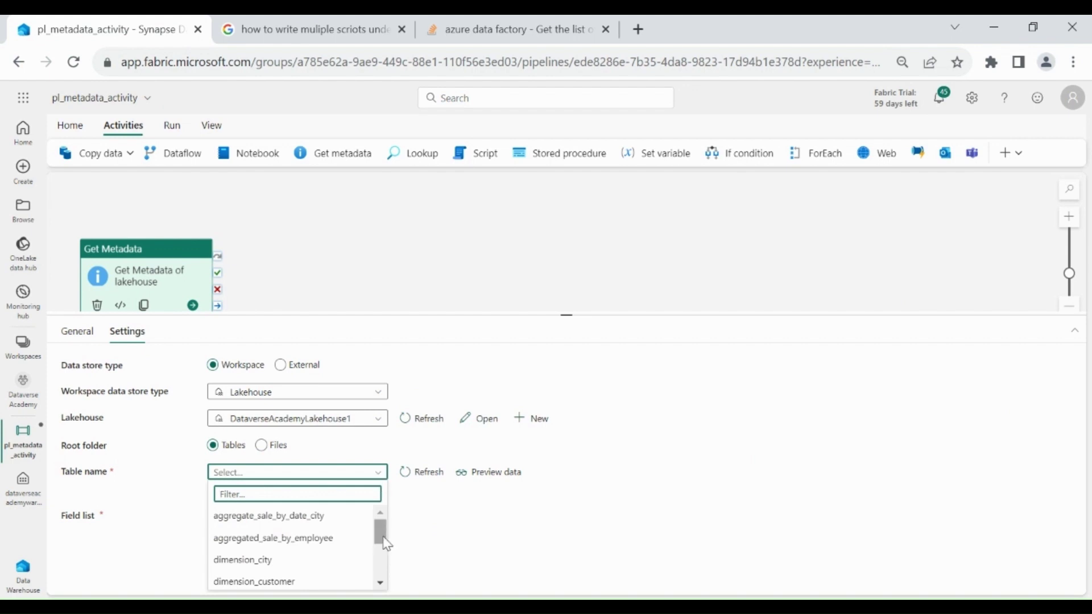
pyautogui.moveTo(385, 547); pyautogui.dragTo(382, 575)
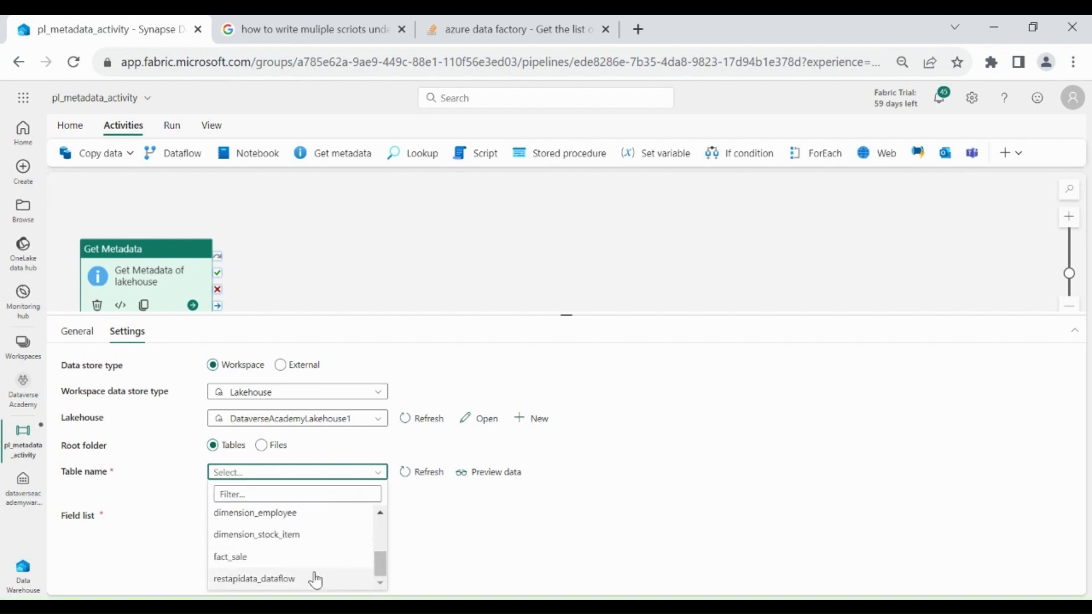
pyautogui.click(296, 578)
pyautogui.moveTo(108, 522); pyautogui.dragTo(60, 521)
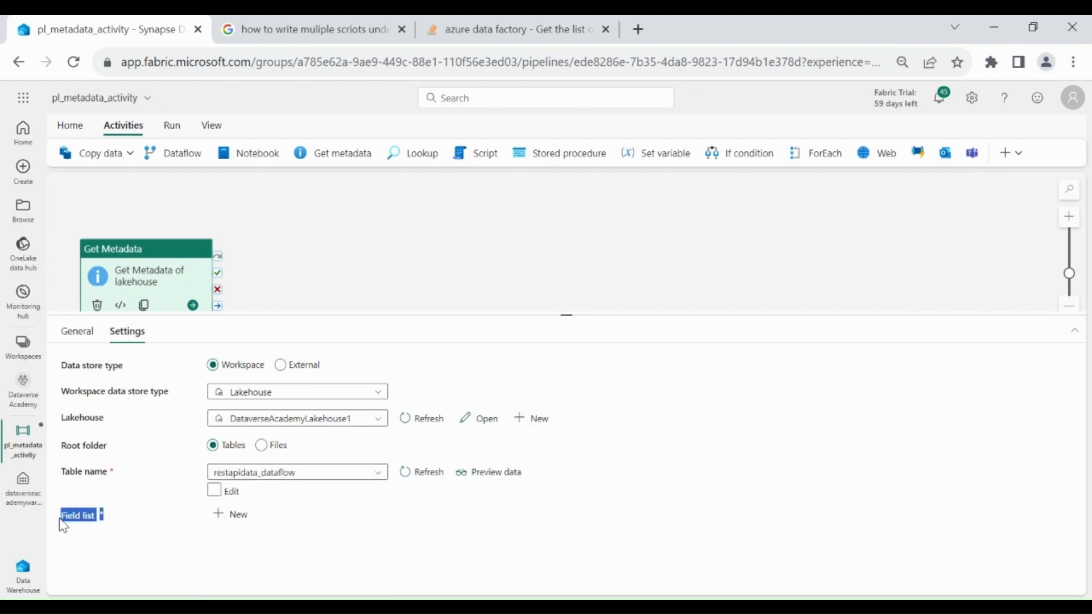
# Add an Exists argument to the Get Metadata field list, then go to Home.
pyautogui.click(242, 527)
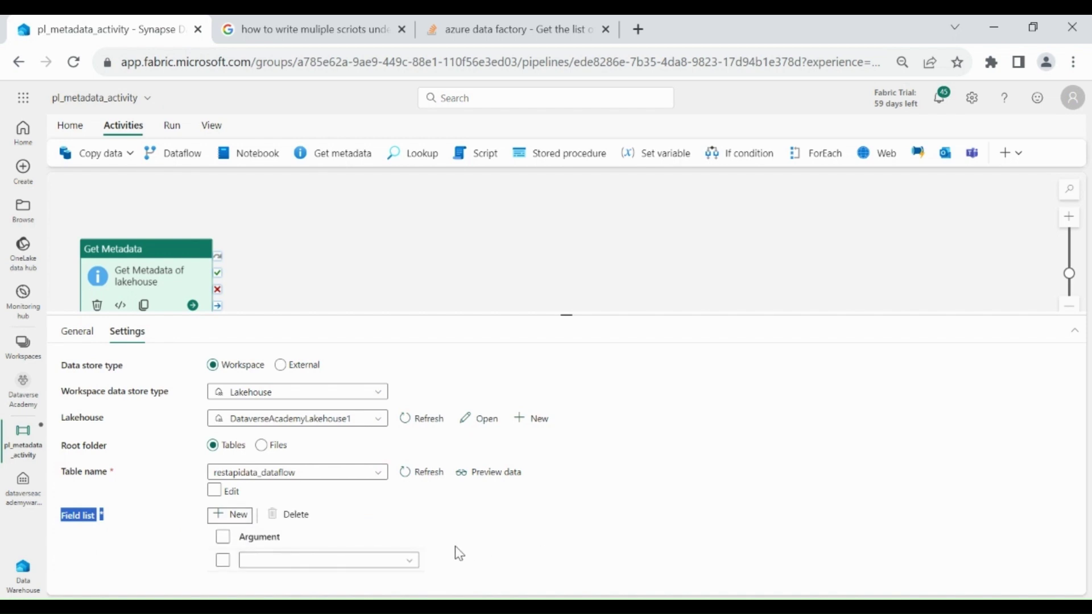
pyautogui.click(390, 489)
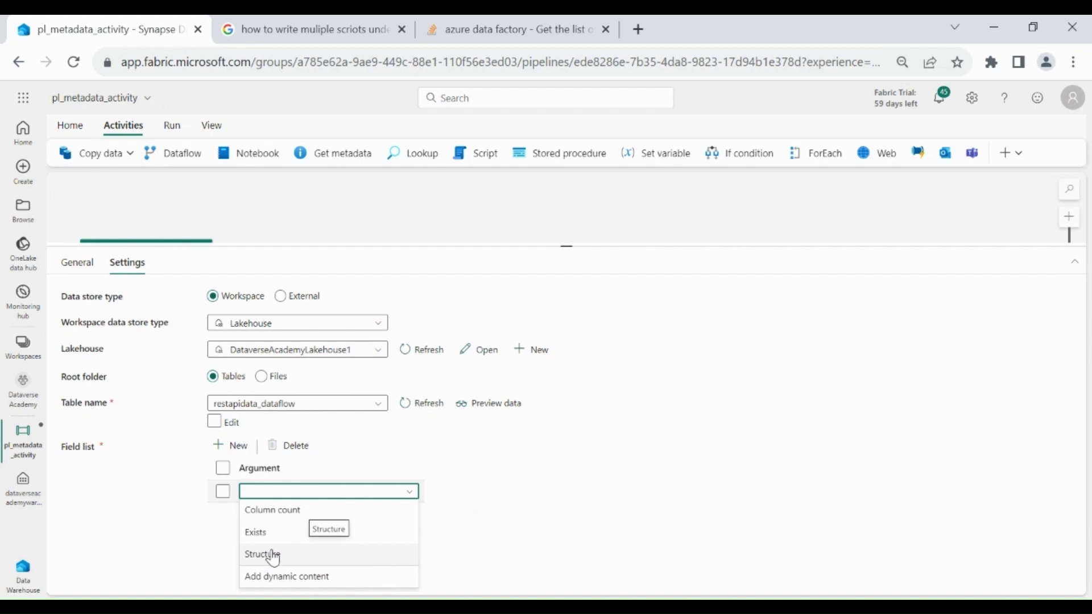
pyautogui.click(258, 532)
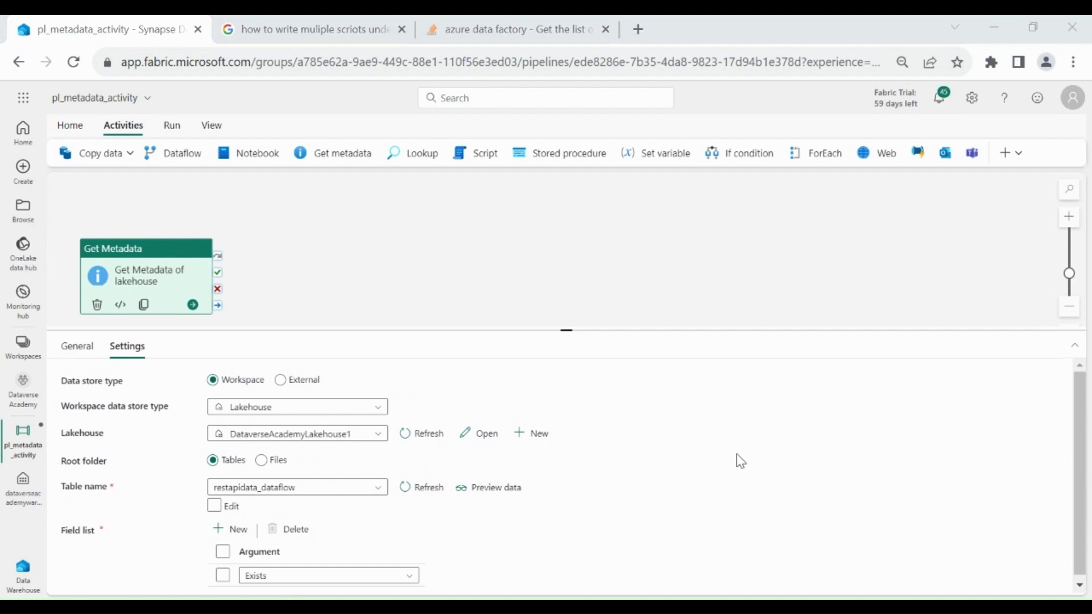
pyautogui.click(82, 132)
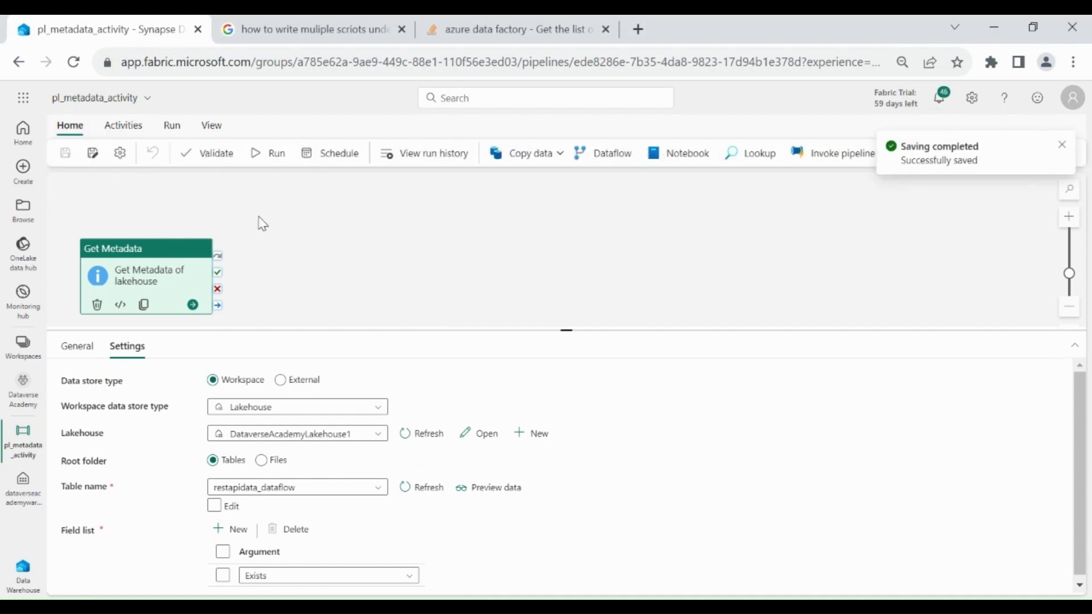
# Run the pipeline, confirm the Get Metadata output shows "exists": true, and close it.
pyautogui.click(272, 153)
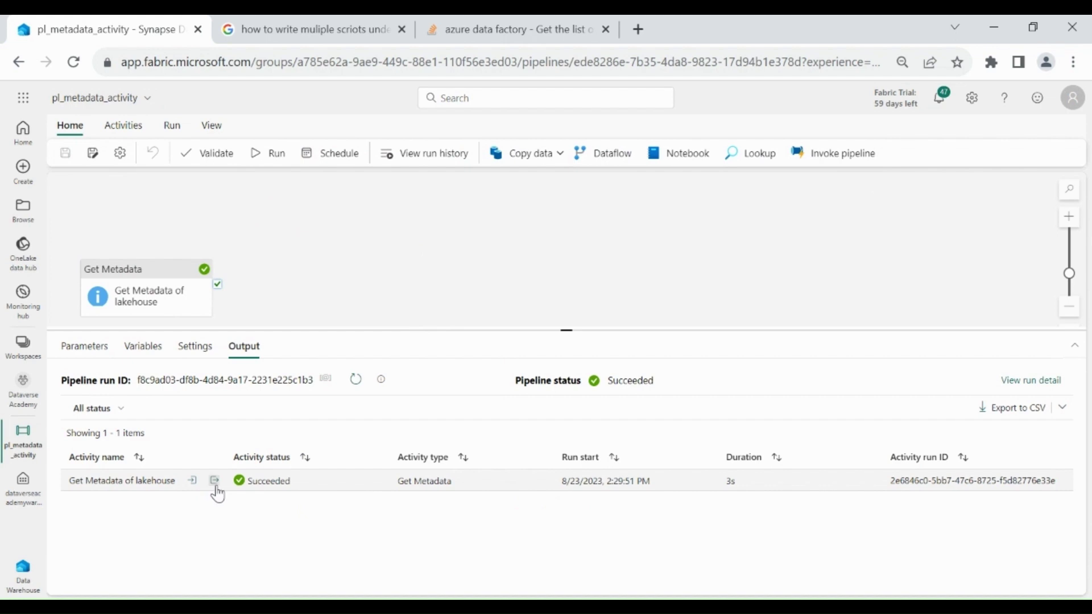
pyautogui.click(216, 483)
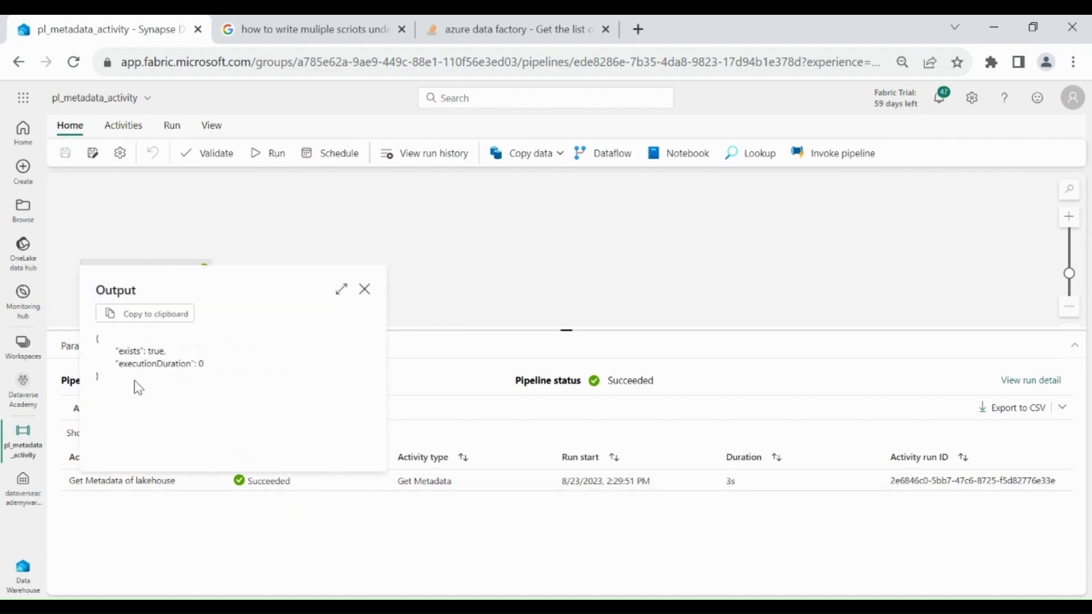
pyautogui.moveTo(116, 351); pyautogui.dragTo(178, 354)
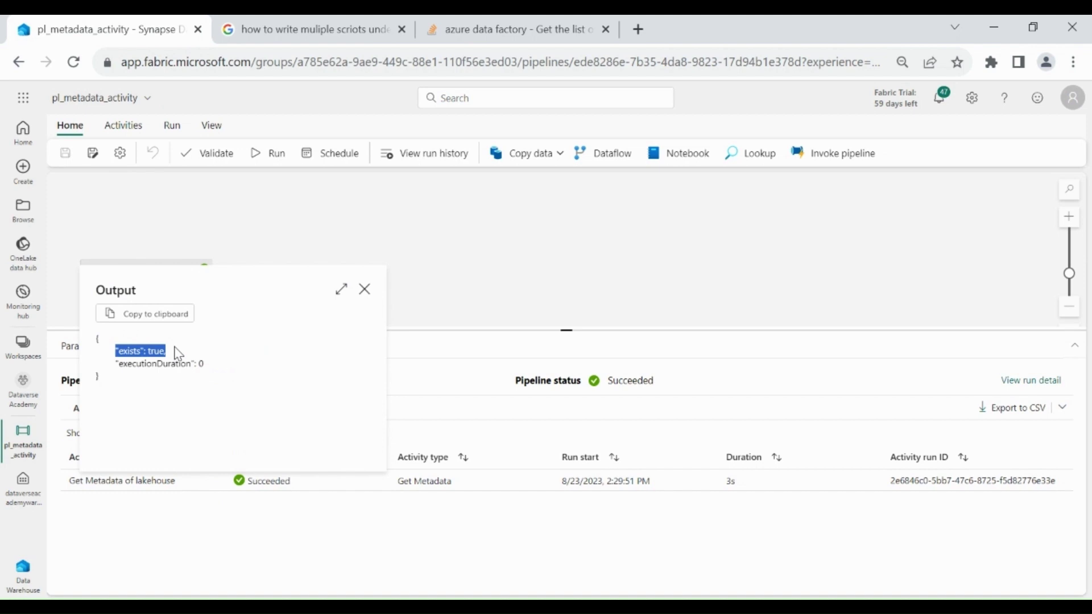
pyautogui.click(288, 419)
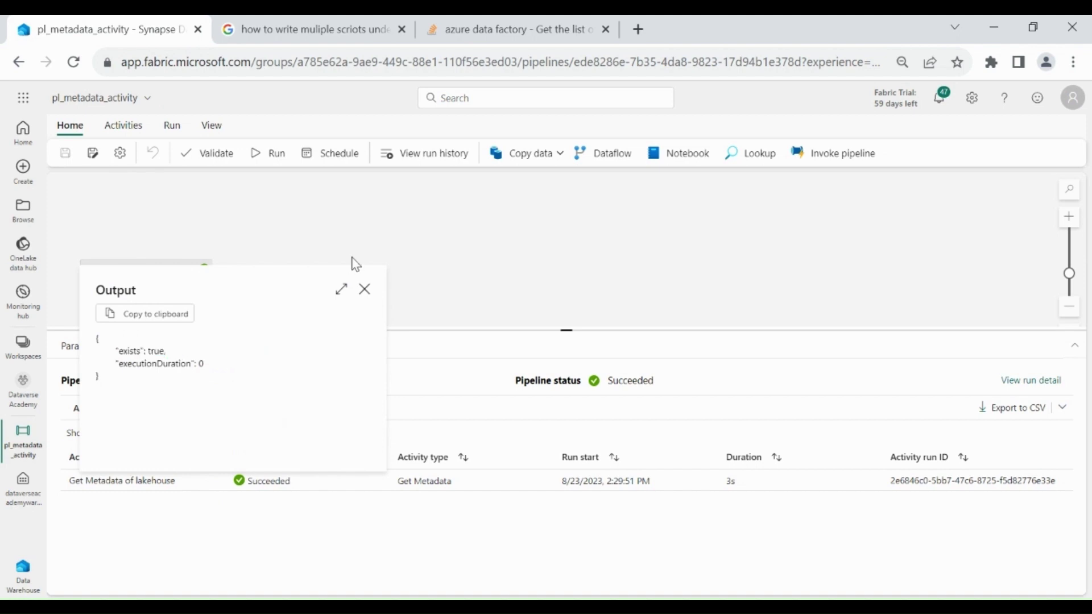
pyautogui.click(366, 291)
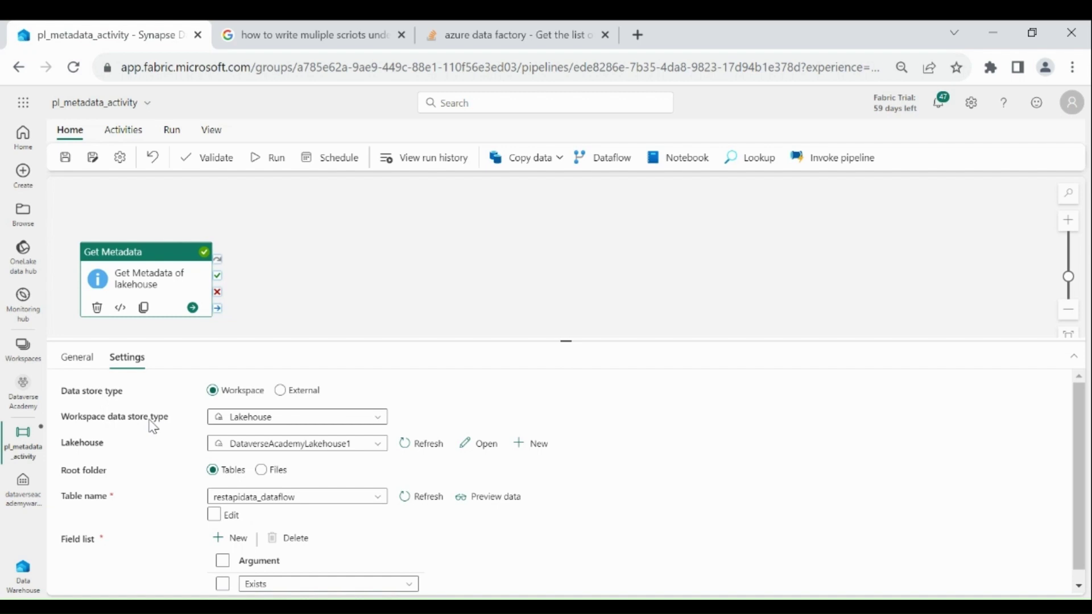
# Switch the data store type to Data Warehouse dataverseacademywarehouse.
pyautogui.click(256, 417)
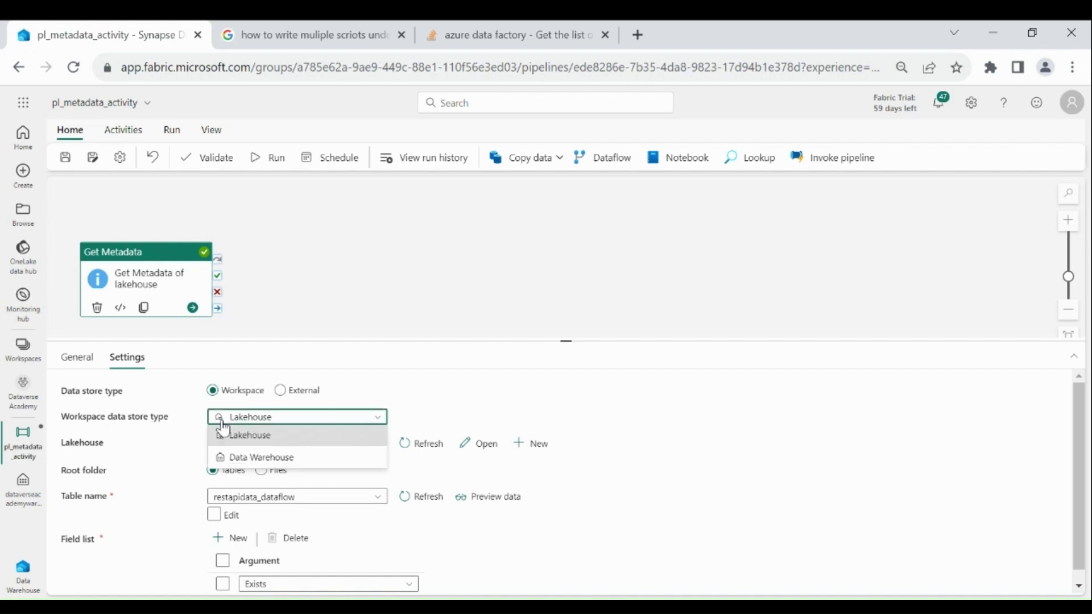
pyautogui.click(244, 458)
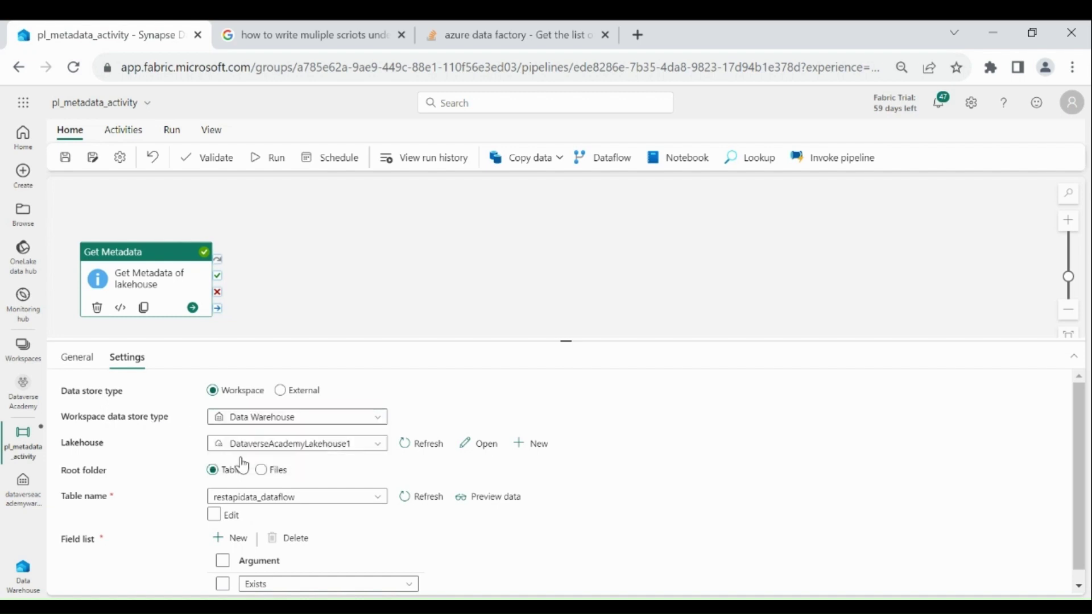
pyautogui.click(307, 449)
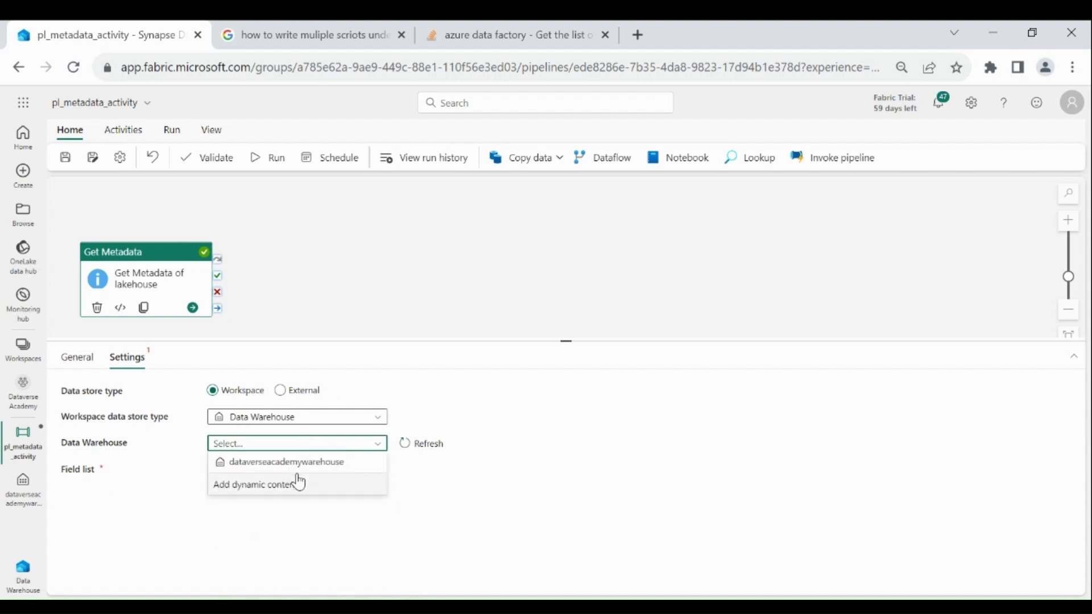
pyautogui.click(296, 463)
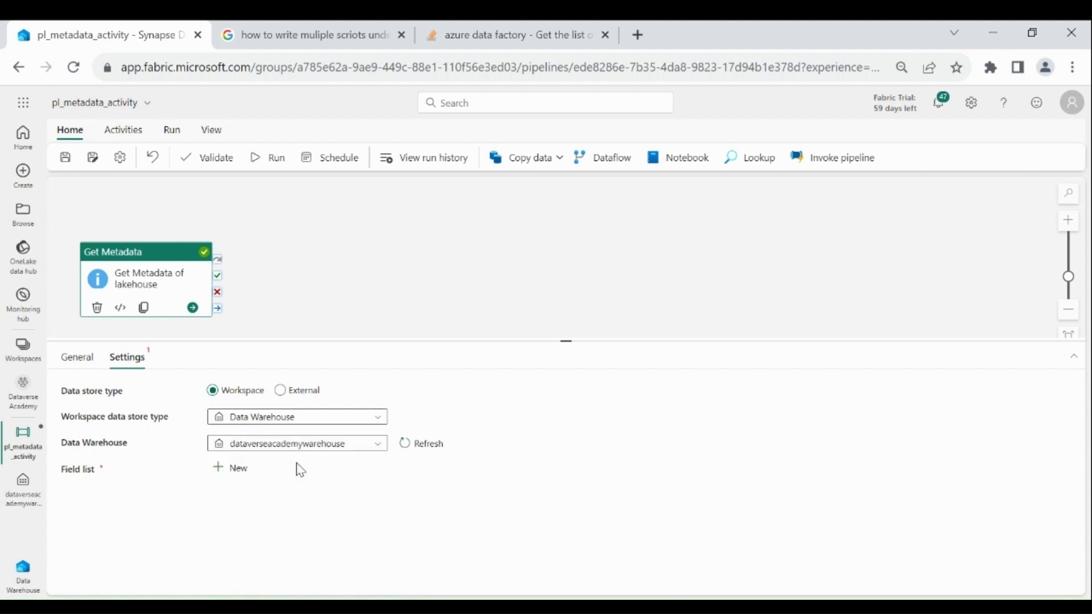
# Enter the table manually as schema dbo, table dummy.
pyautogui.click(215, 490)
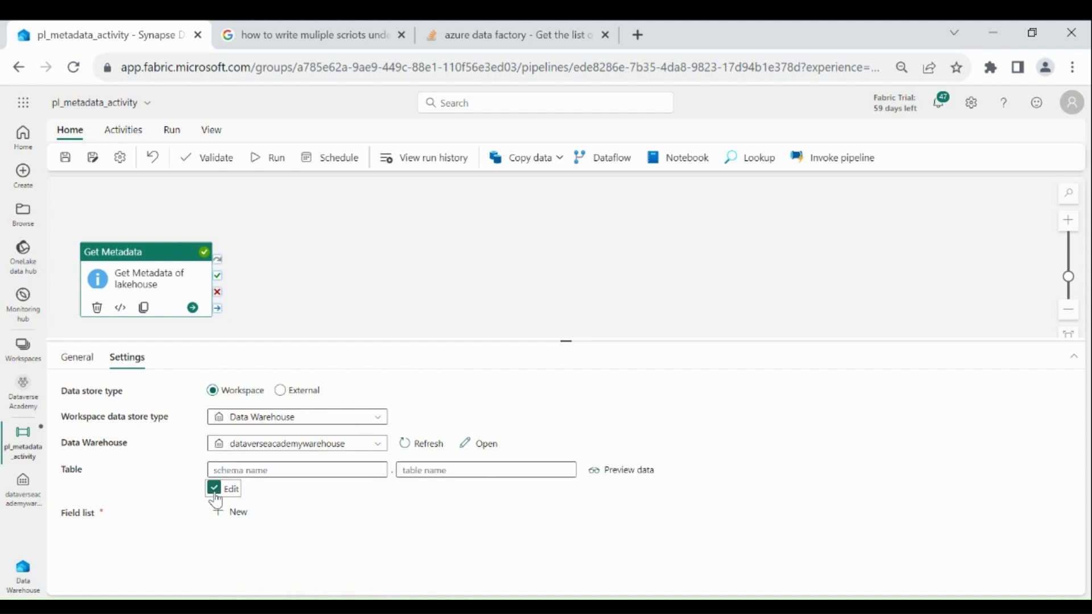
pyautogui.click(296, 469)
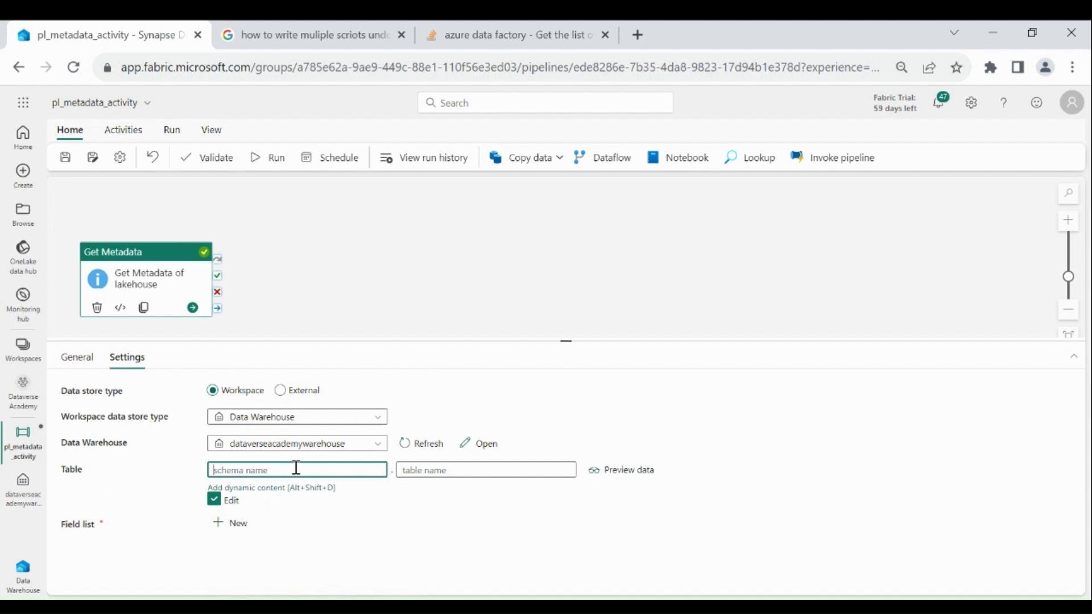
pyautogui.write('dbo')
pyautogui.click(427, 474)
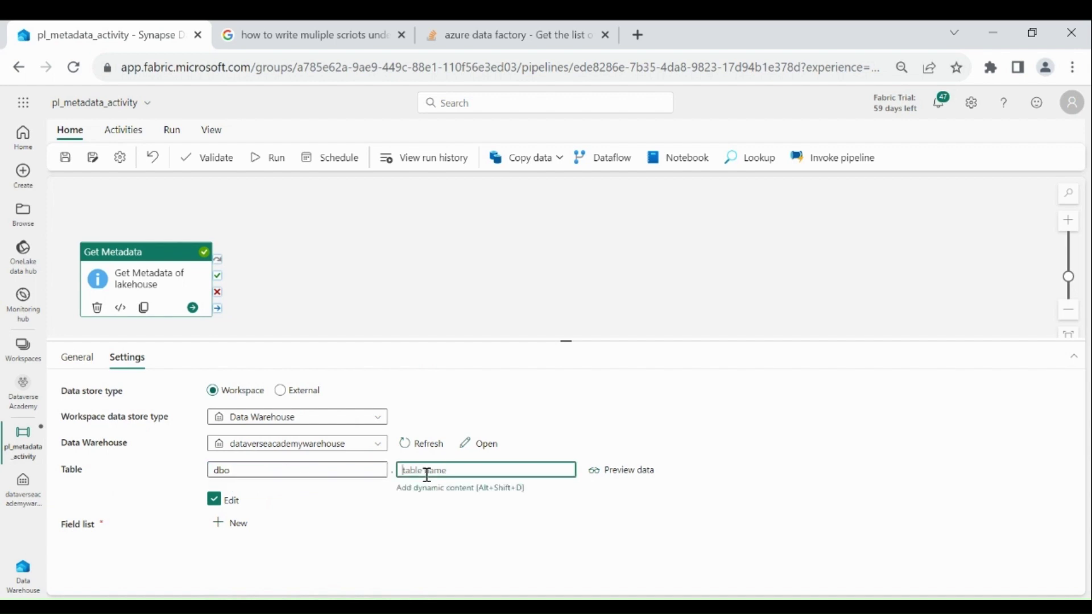
pyautogui.write('dummy')
pyautogui.click(251, 522)
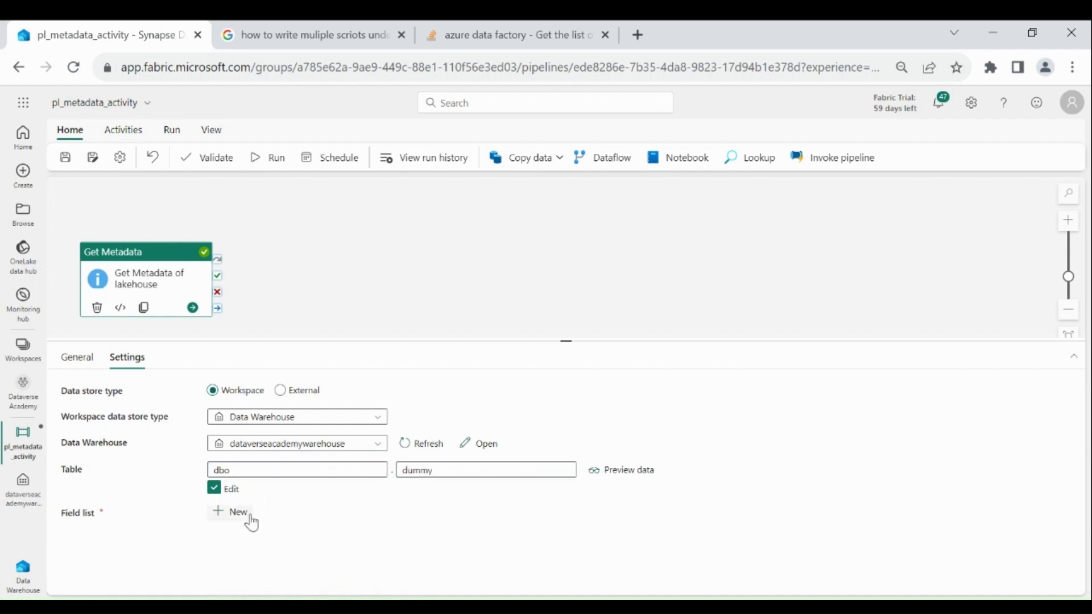
# Add an Exists field-list entry and save the pipeline.
pyautogui.click(250, 522)
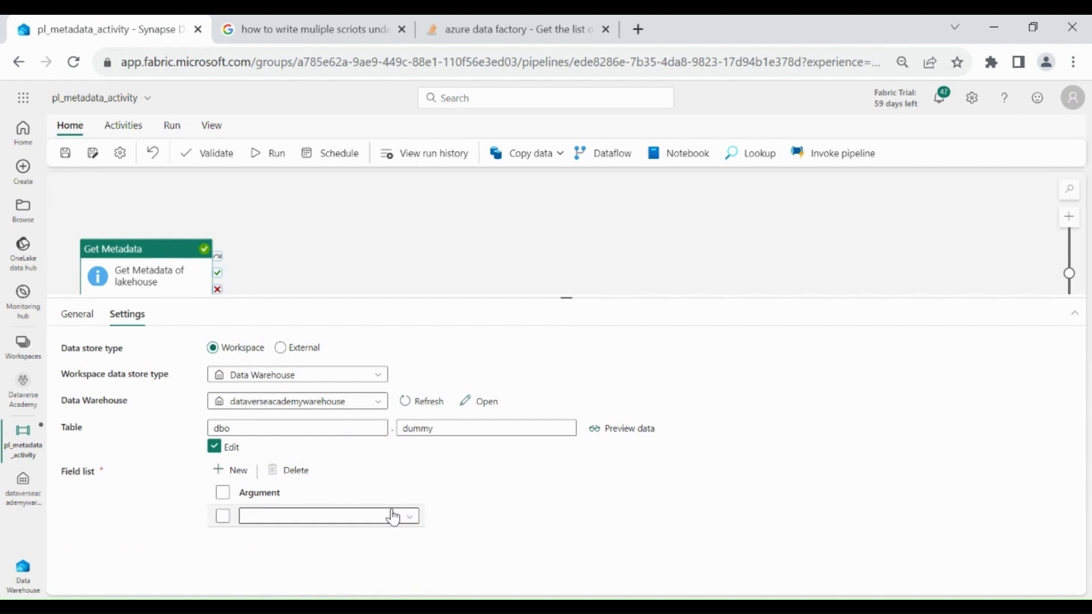
pyautogui.click(392, 517)
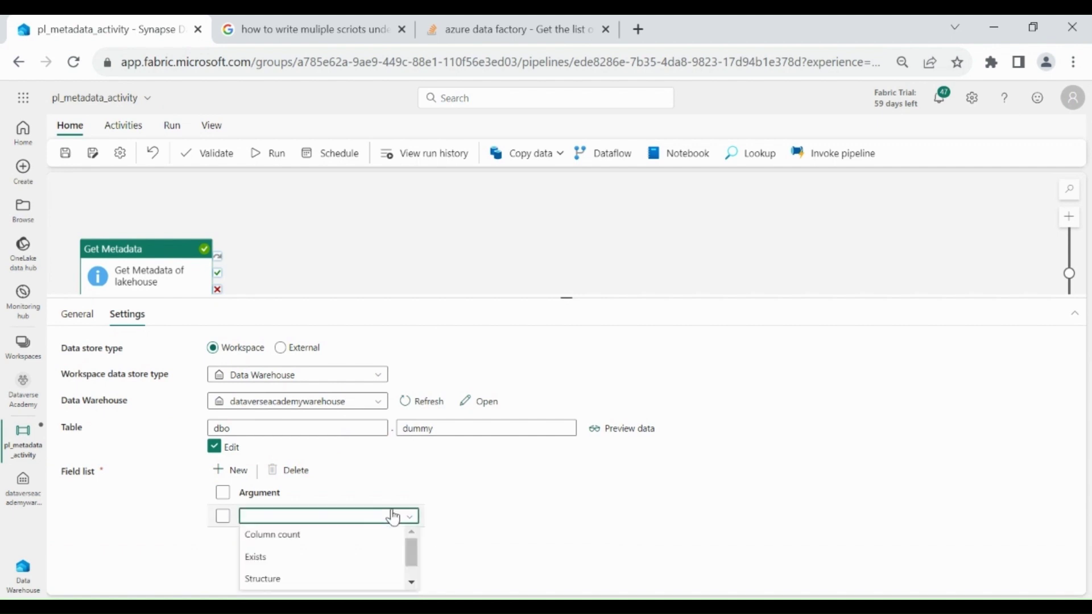
pyautogui.click(302, 563)
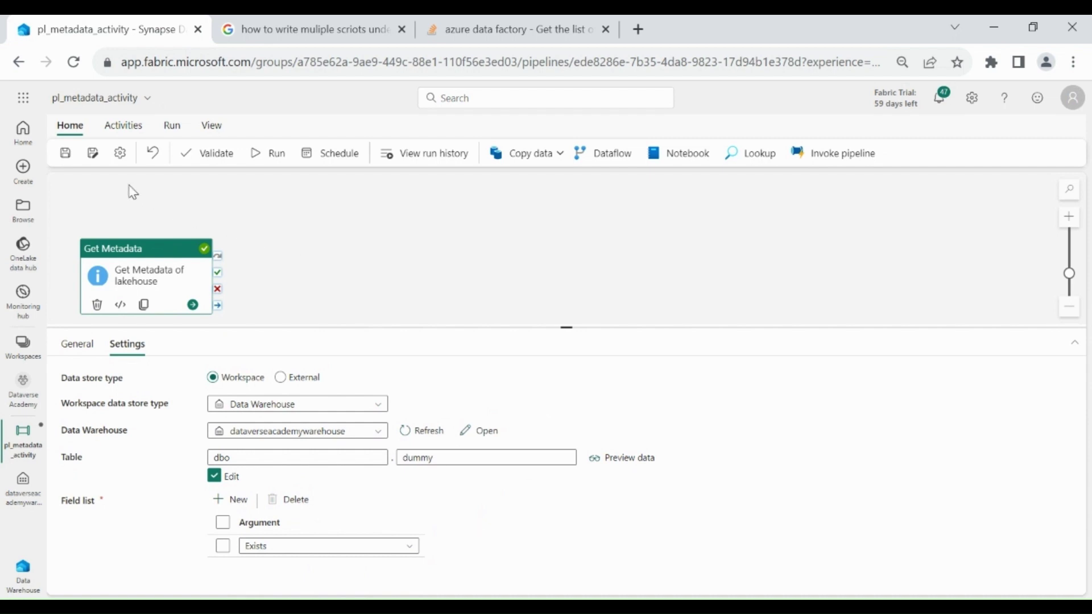
pyautogui.click(67, 157)
# Review the rerun's Get Metadata output showing "exists": false, then close it.
pyautogui.click(272, 165)
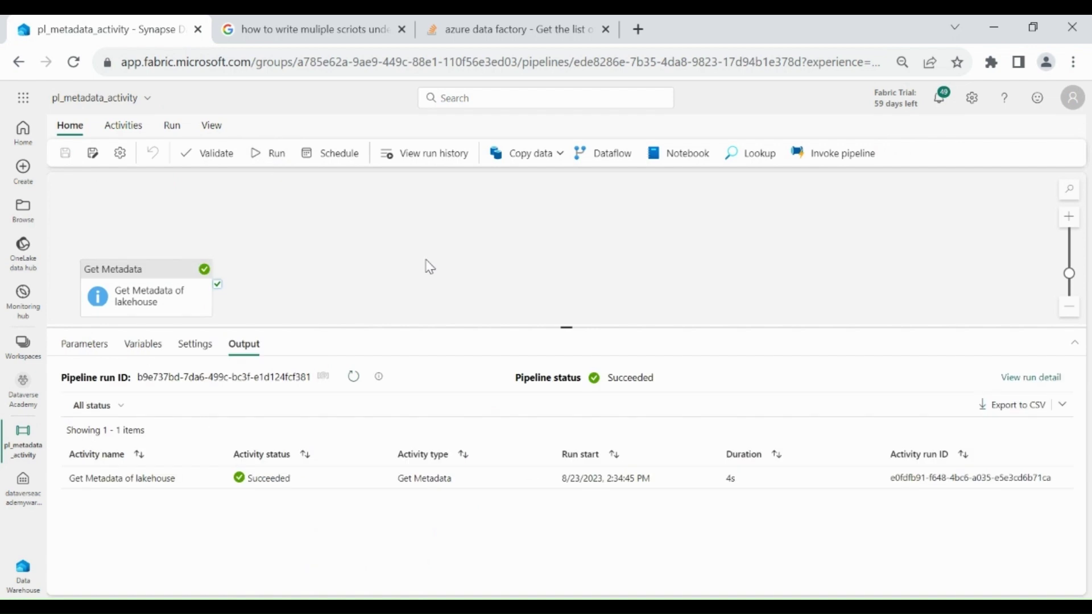
pyautogui.click(213, 481)
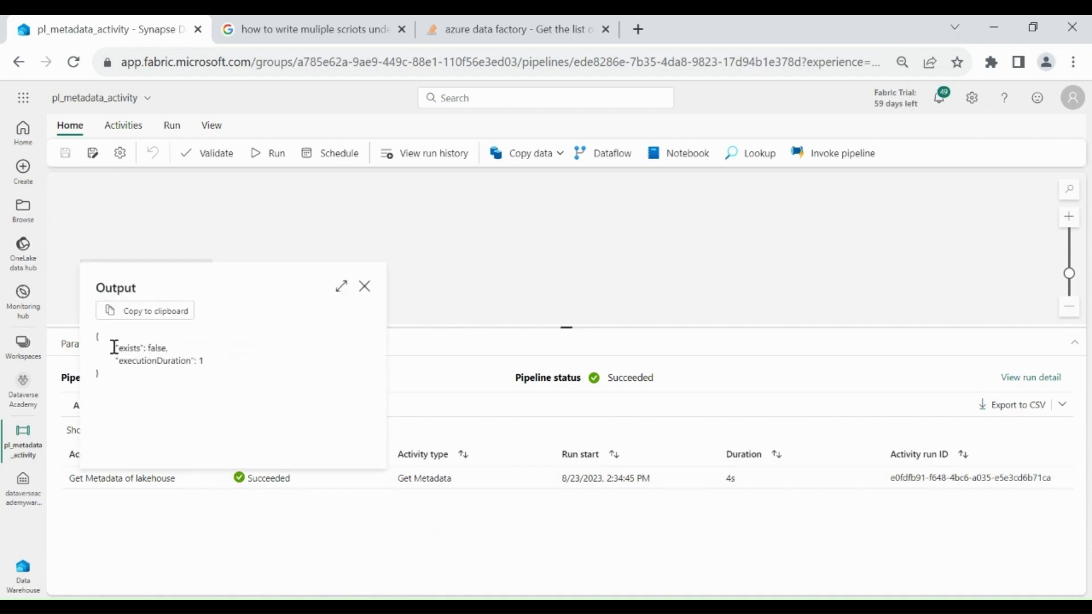
pyautogui.moveTo(115, 348); pyautogui.dragTo(170, 349)
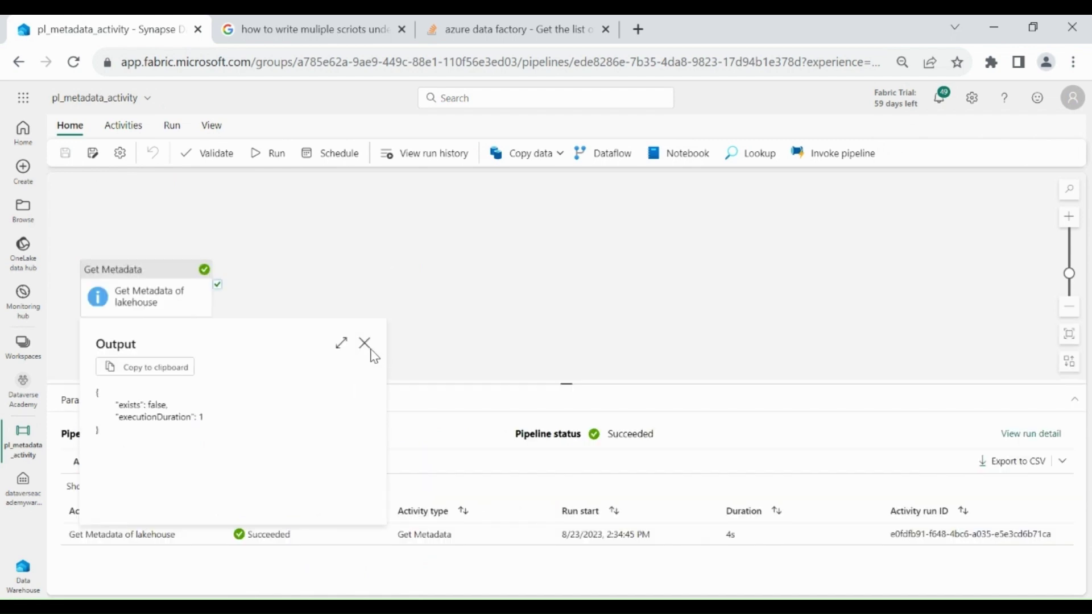
pyautogui.click(369, 347)
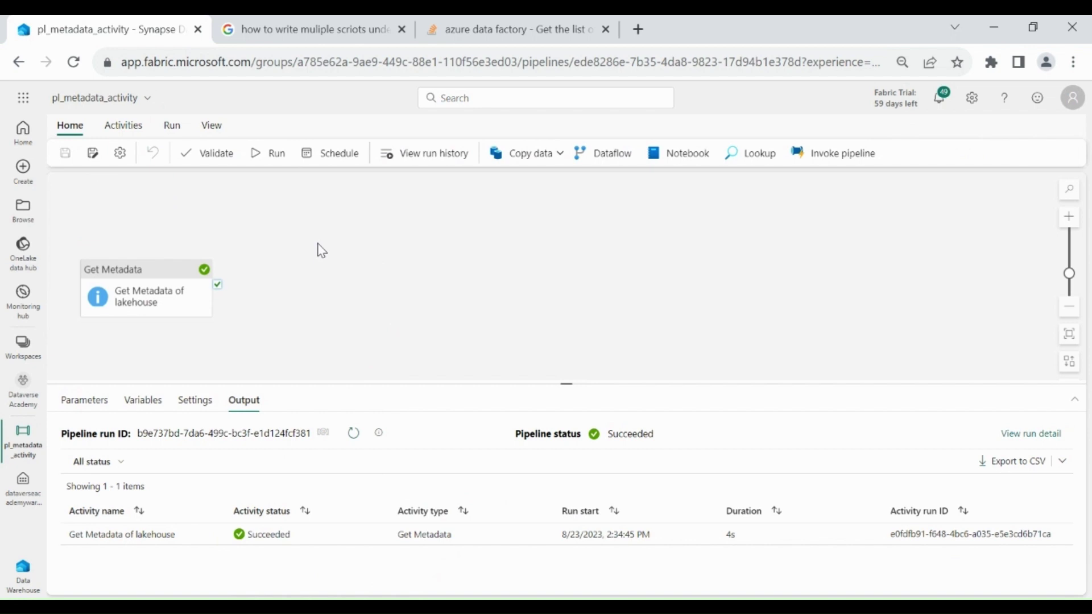
# Add If Condition1 linked to Get Metadata's On success and open its expression field.
pyautogui.click(138, 131)
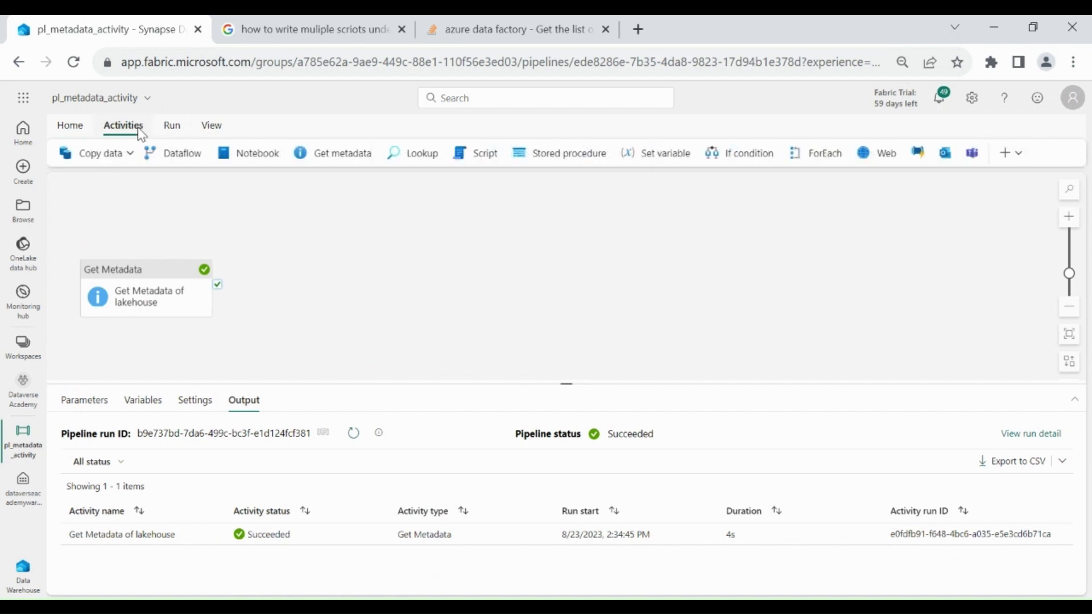
pyautogui.click(738, 157)
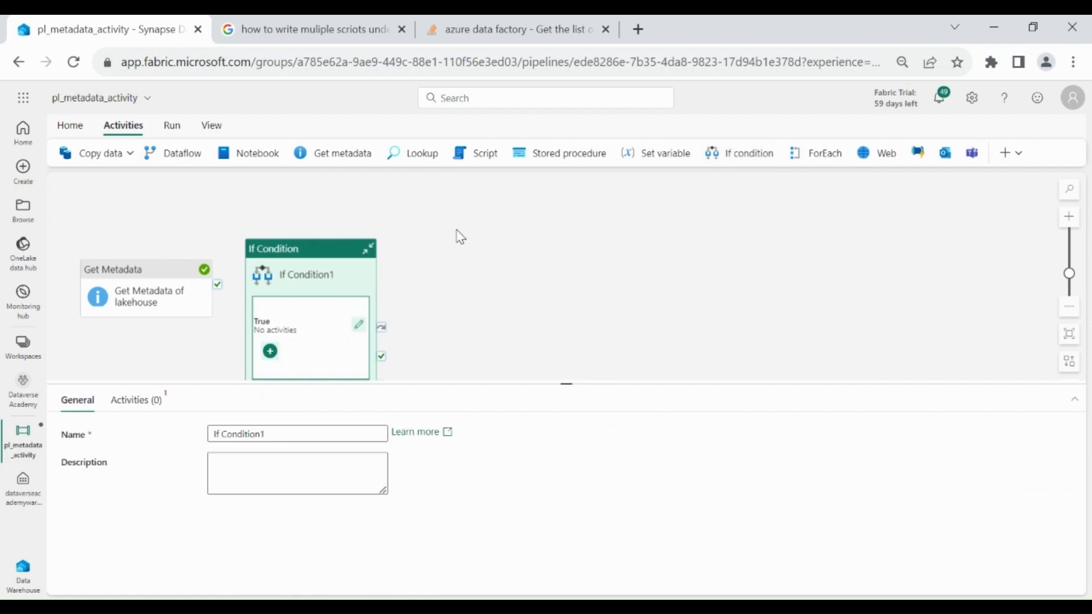
pyautogui.moveTo(342, 253); pyautogui.dragTo(369, 240)
pyautogui.moveTo(218, 203); pyautogui.dragTo(356, 261)
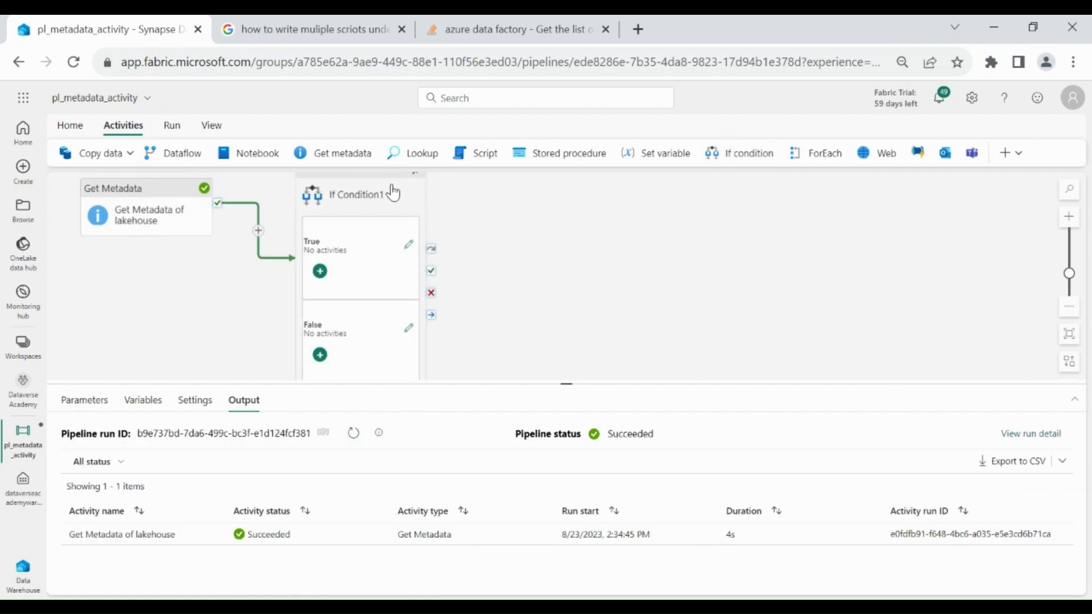
pyautogui.click(393, 193)
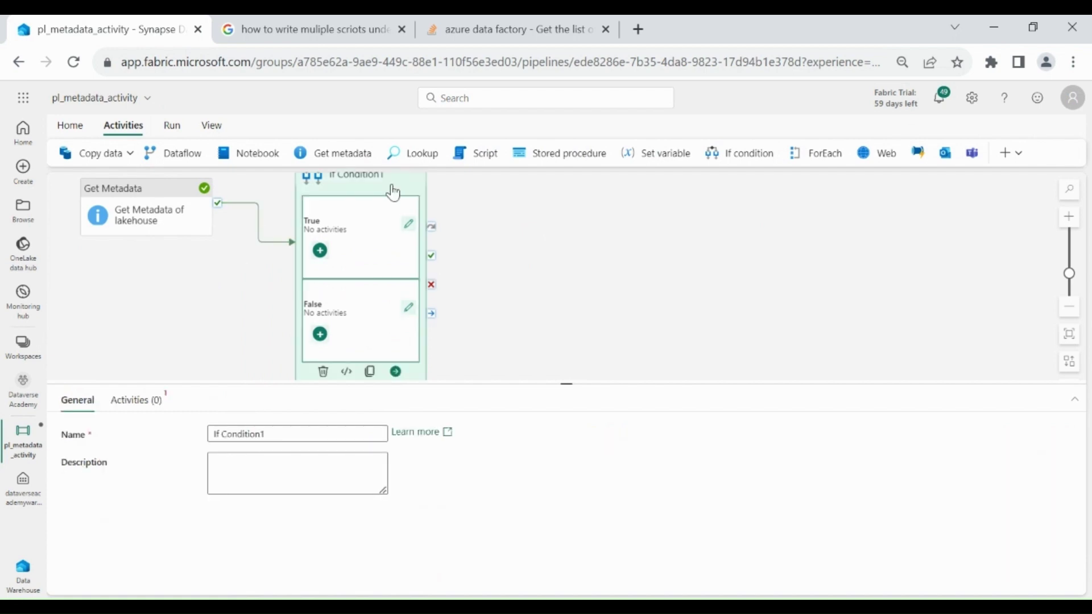
pyautogui.click(132, 400)
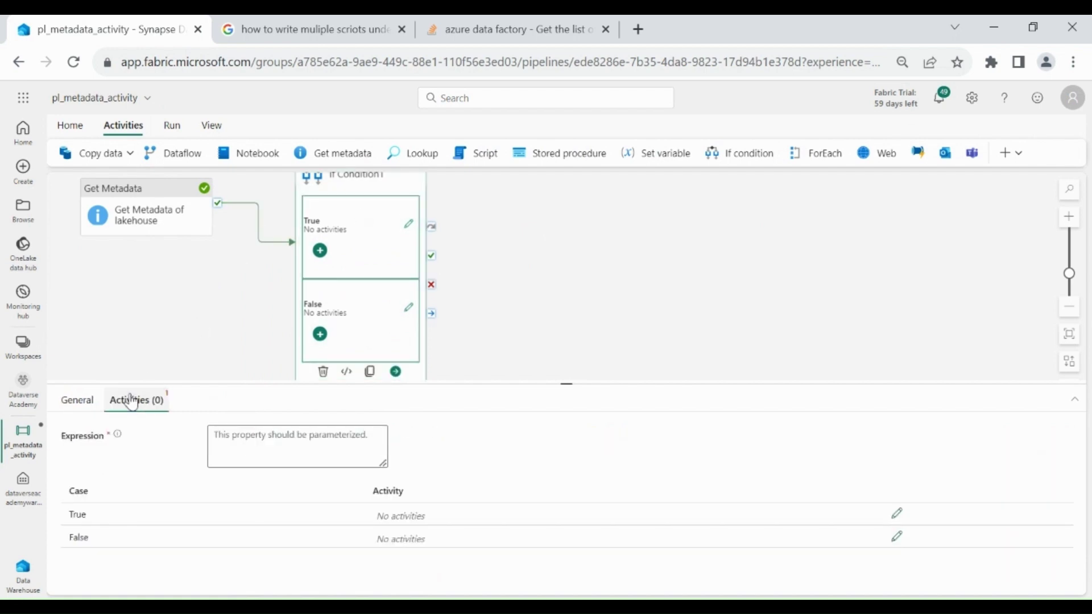
pyautogui.click(235, 444)
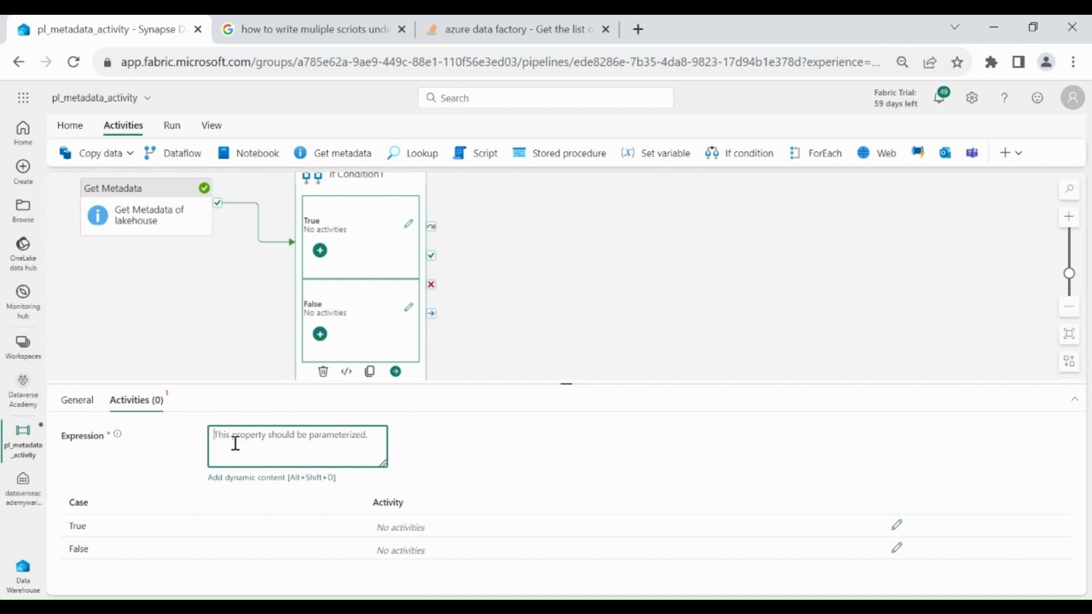
pyautogui.click(237, 482)
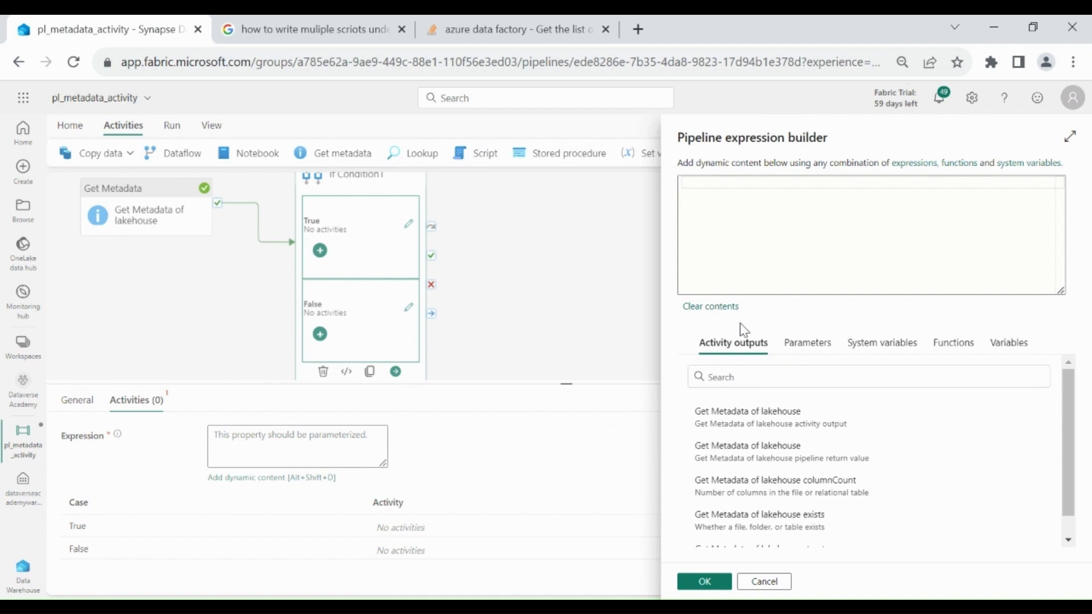
pyautogui.scroll(-1, 796, 494)
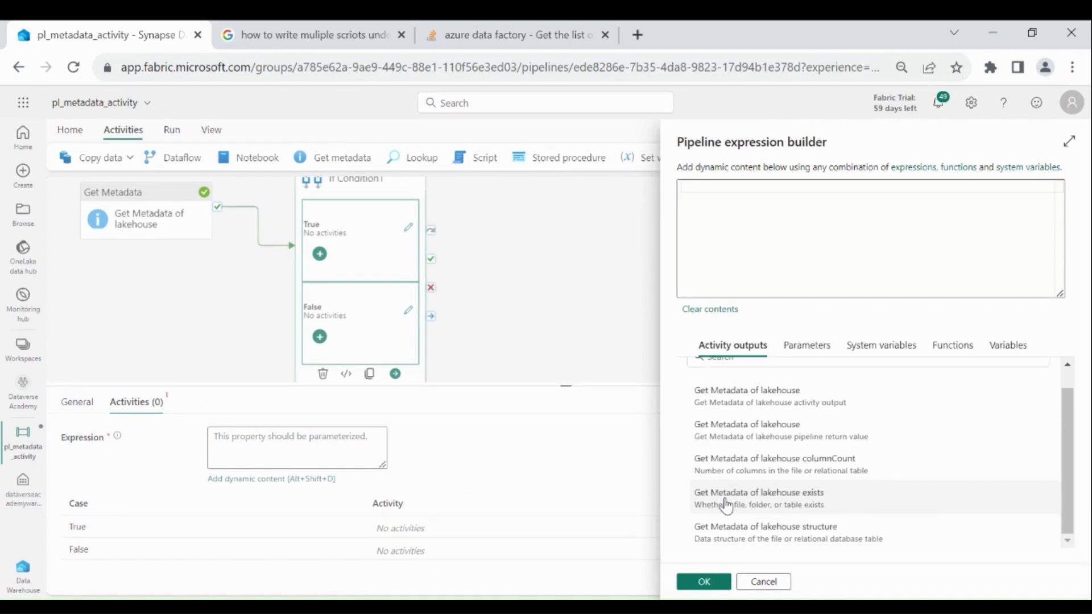
pyautogui.click(726, 504)
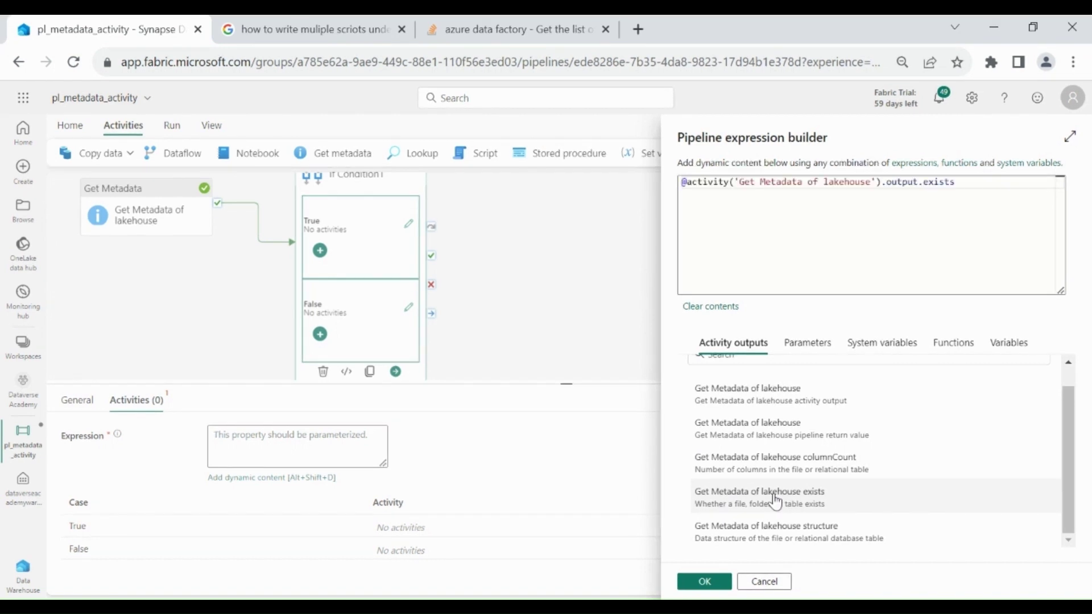
pyautogui.click(704, 581)
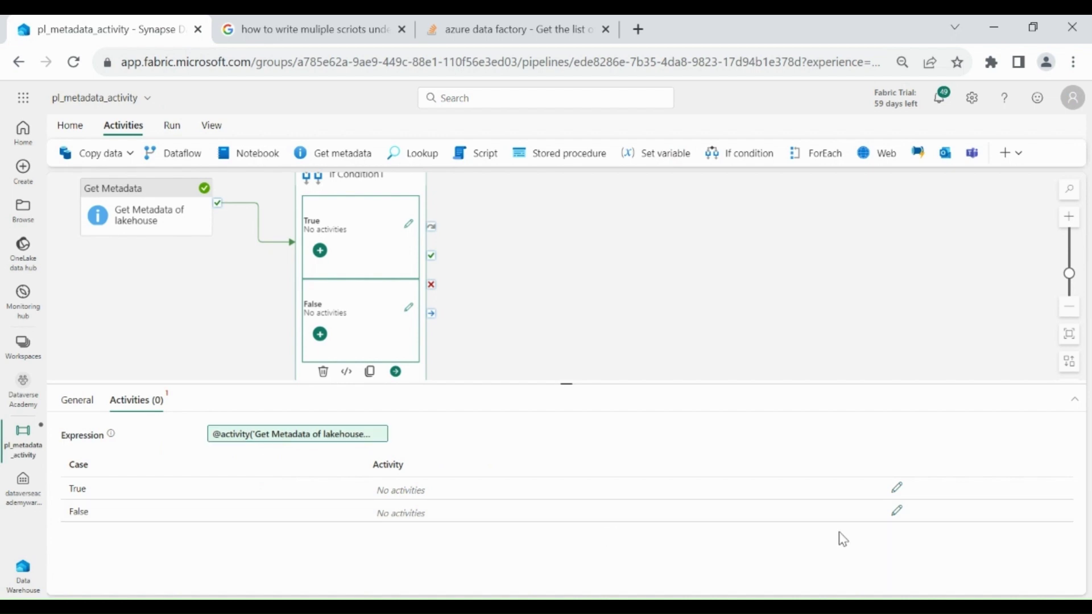
# Add a Script activity to If Condition1's False branch.
pyautogui.click(894, 512)
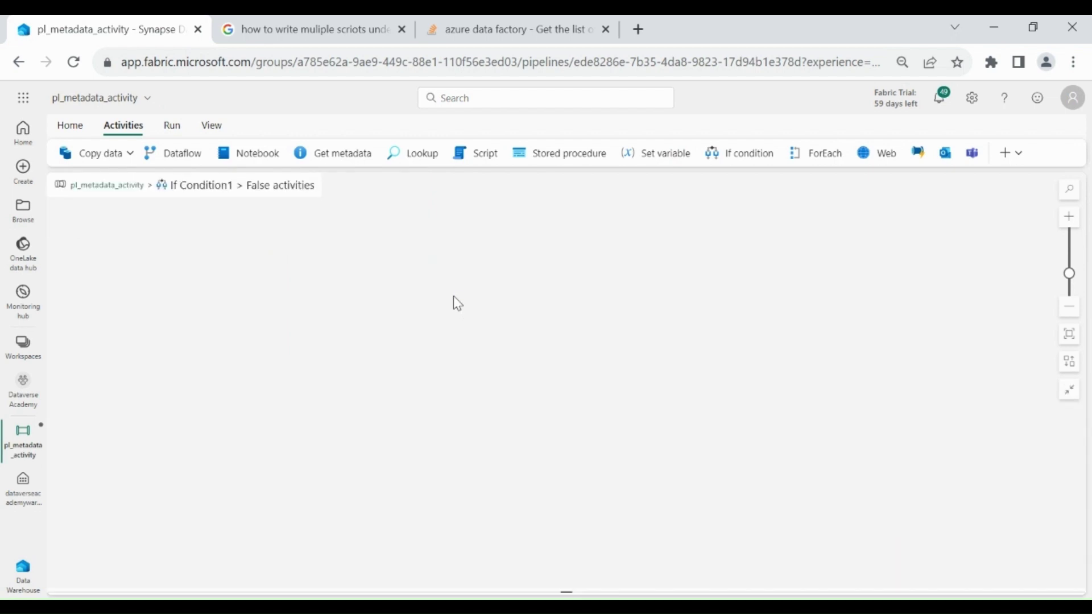
pyautogui.click(476, 155)
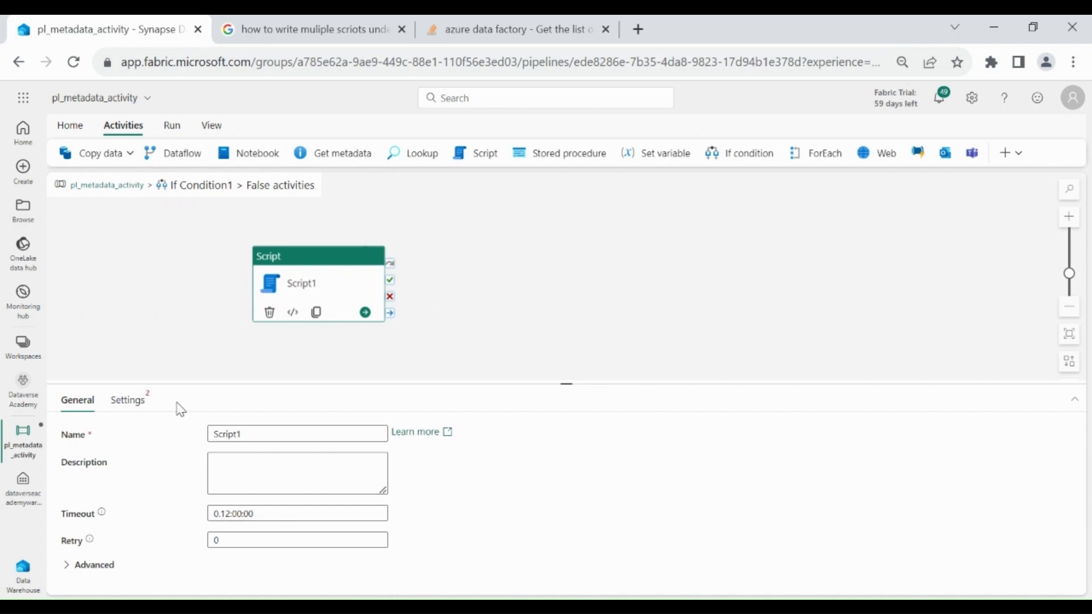
pyautogui.click(136, 411)
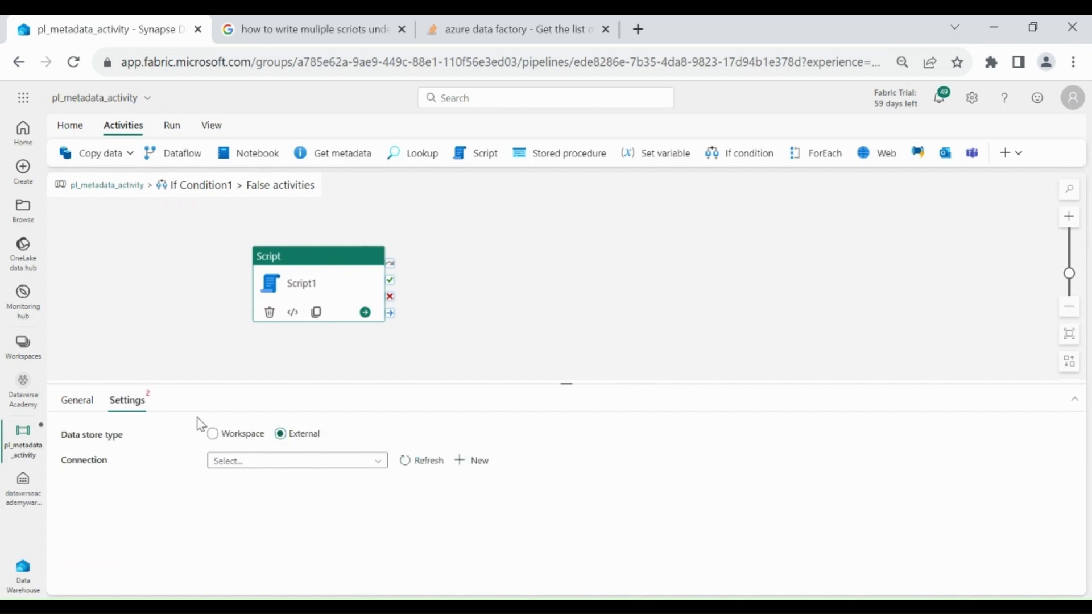
# Point Script1 at the workspace warehouse dataverseacademywarehouse as a NonQuery script.
pyautogui.click(213, 434)
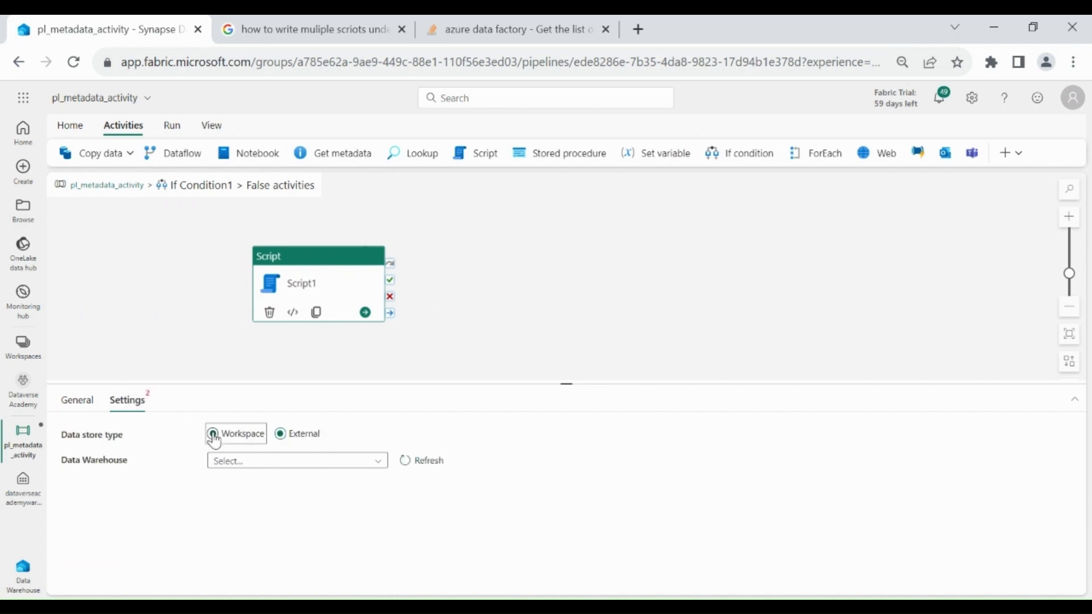
pyautogui.click(237, 461)
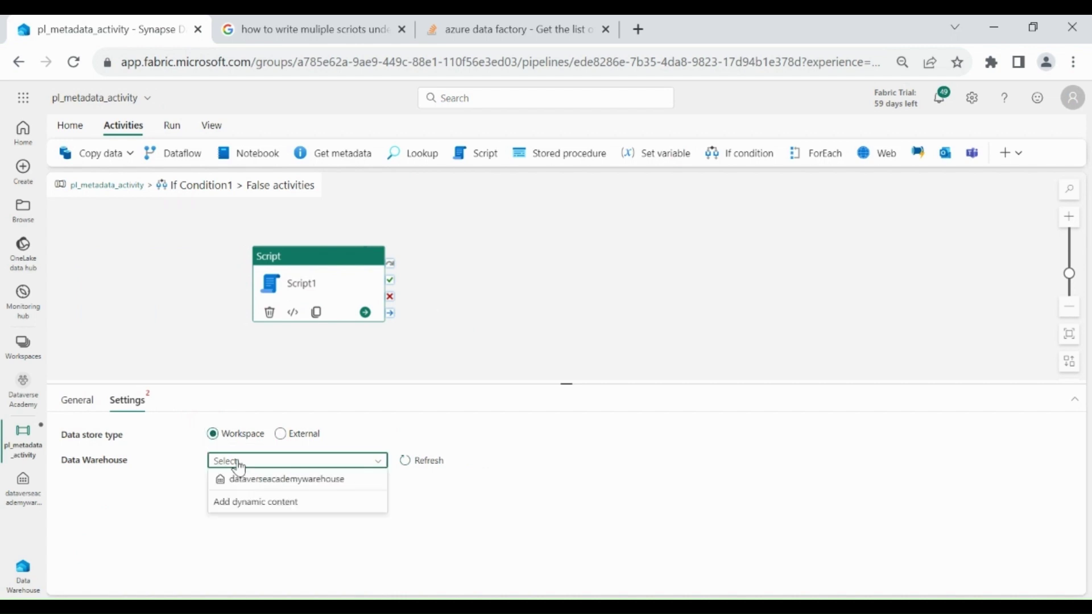
pyautogui.click(242, 482)
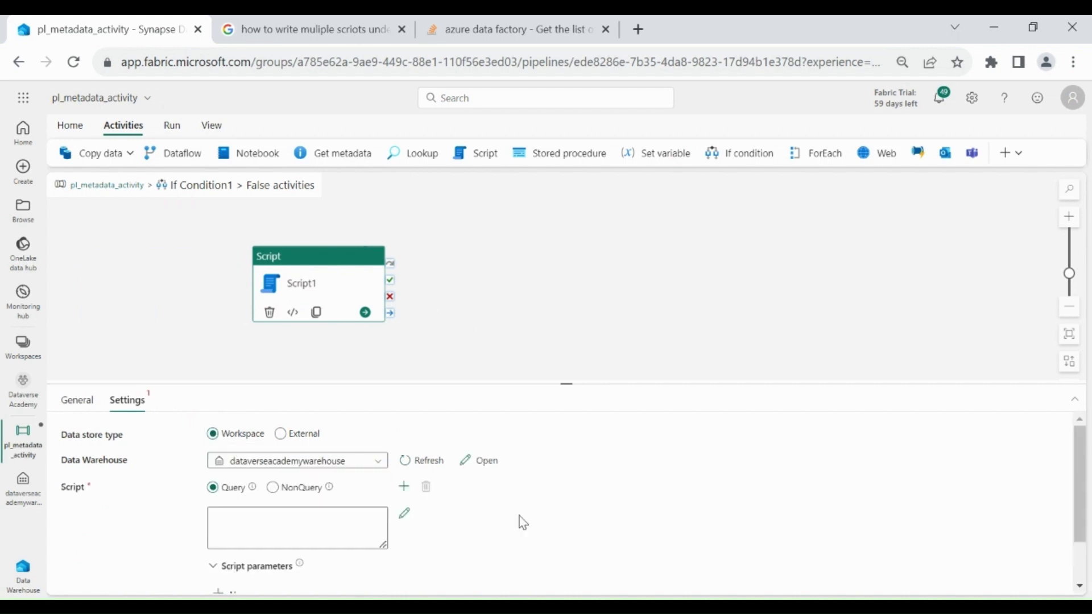
pyautogui.click(294, 490)
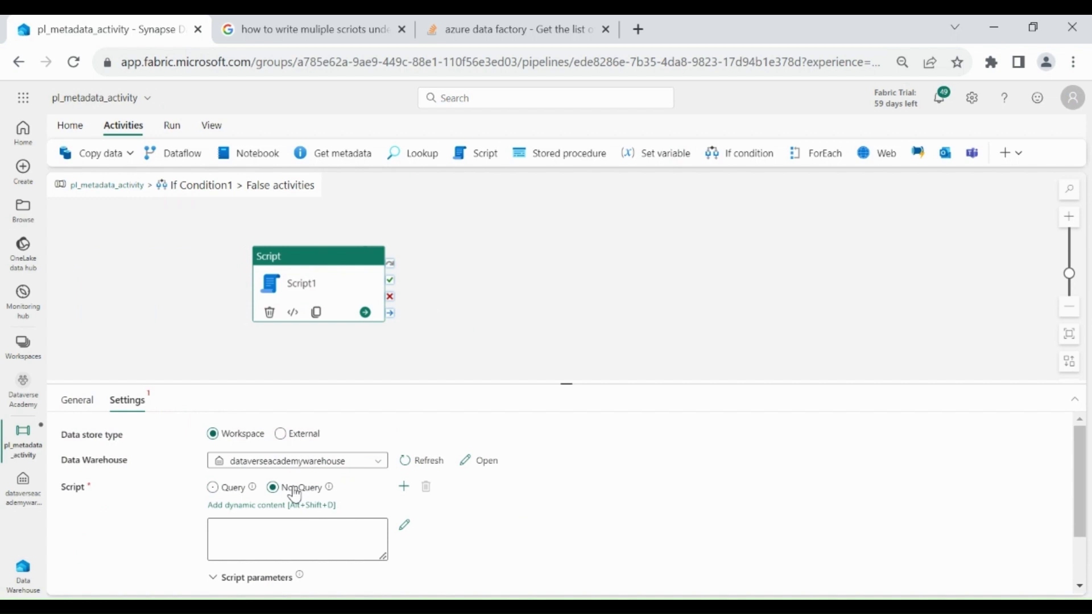
pyautogui.click(271, 540)
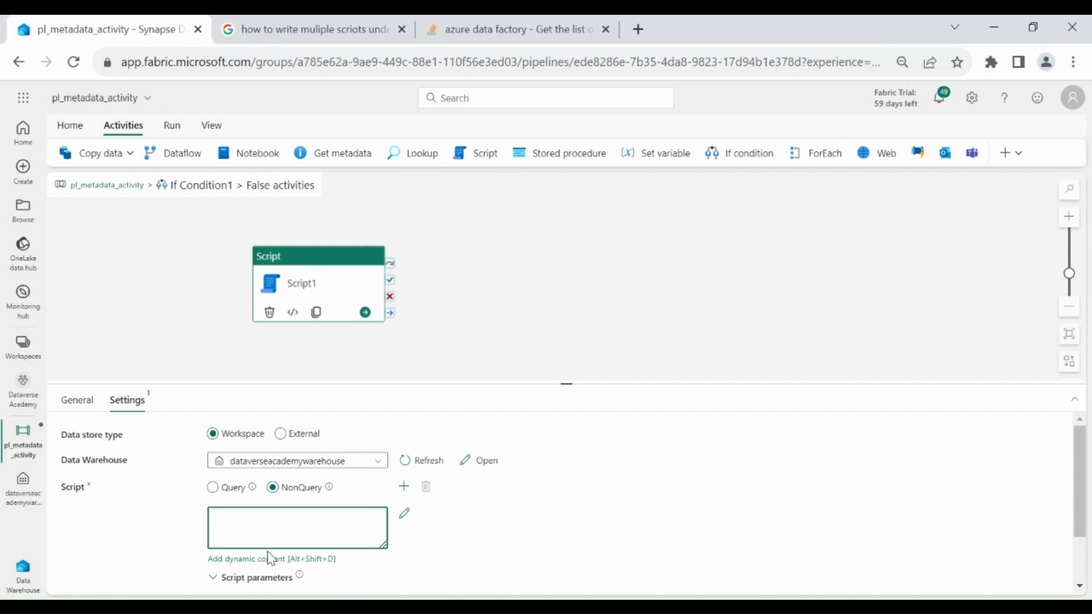
# Enter the script 'create table dbo.dummy ( col1 varchar(10) )' across three lines.
pyautogui.write('create table dbo.dummy')
pyautogui.press('Return')
pyautogui.write('(')
pyautogui.press('Return')
pyautogui.write('col1 varchar')
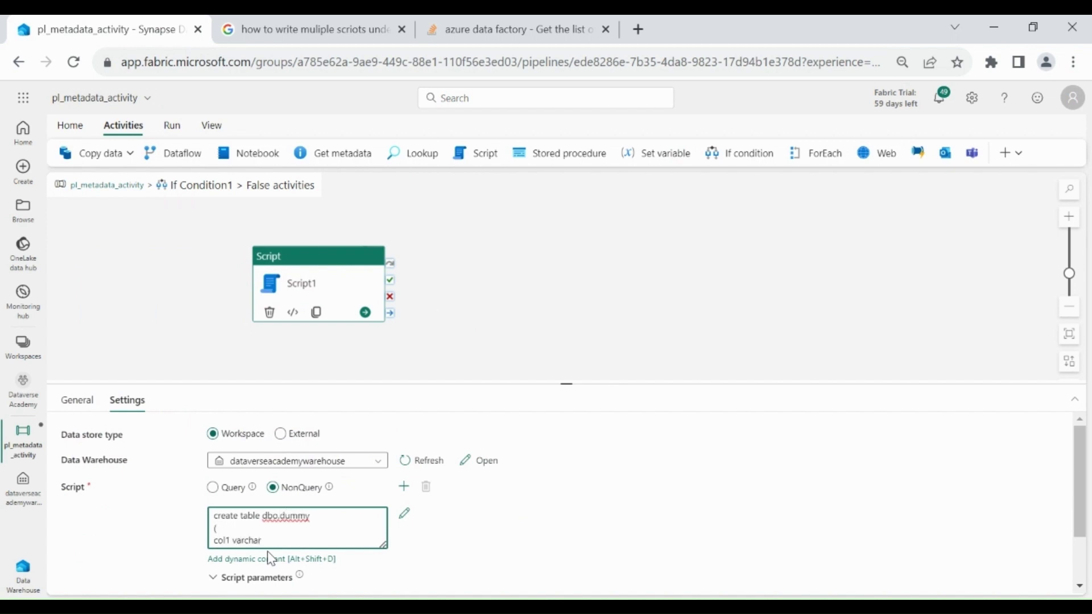
pyautogui.write('(10)')
pyautogui.press('Return')
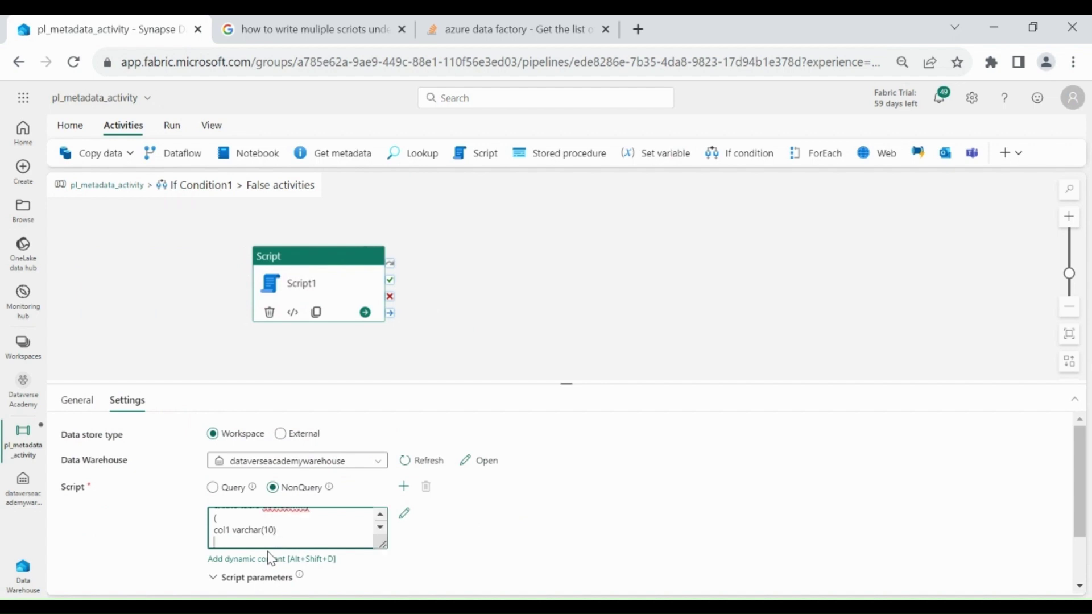
pyautogui.write(');')
pyautogui.hotkey('ctrl', 'Home')
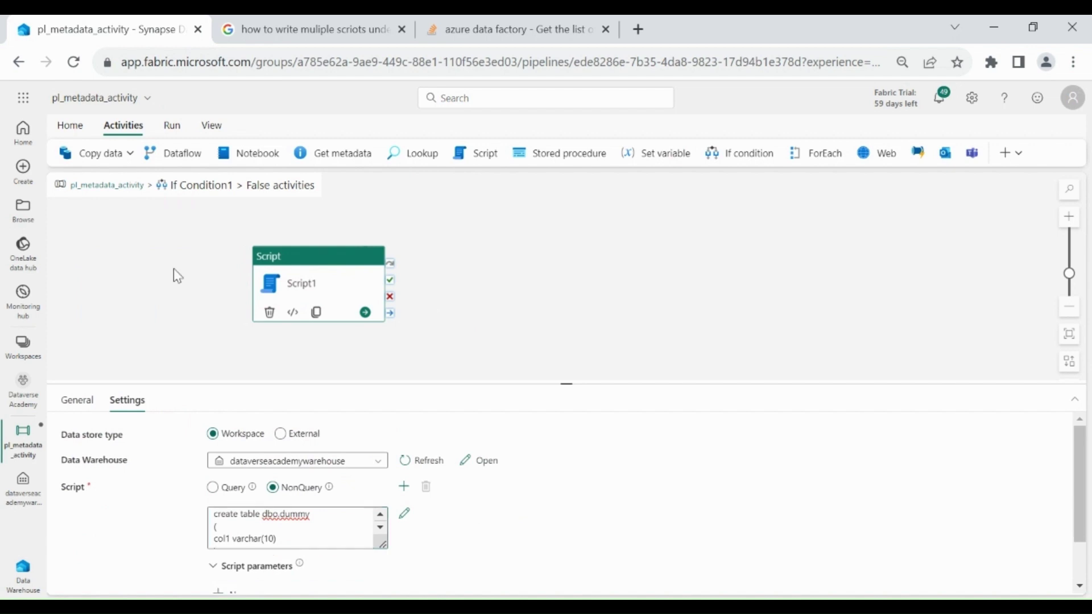
# Return to the main pipeline canvas, save the pipeline from the Home tab, and run it.
pyautogui.click(116, 195)
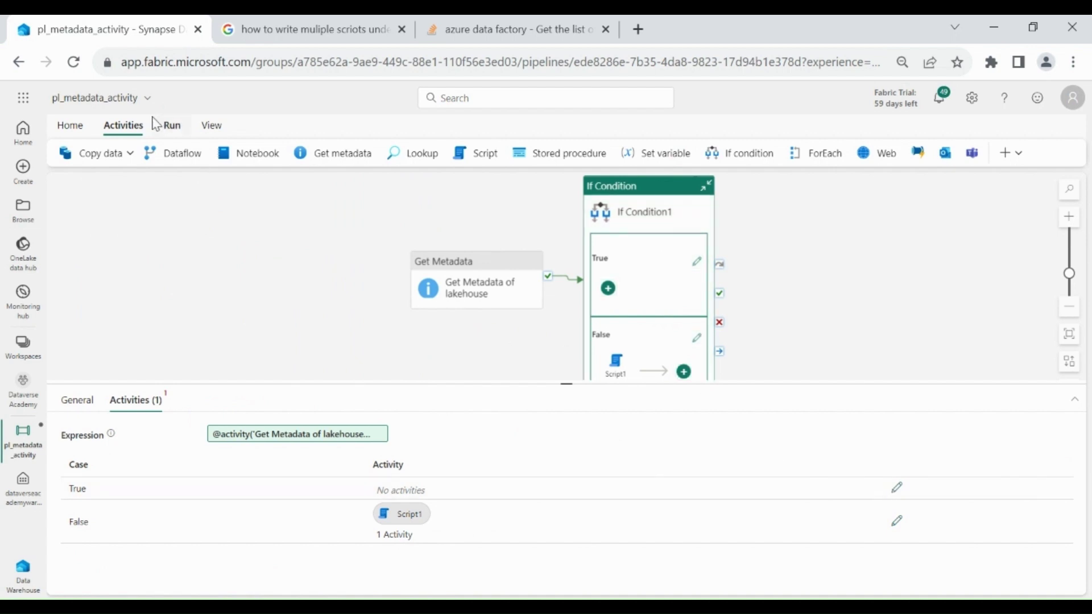
pyautogui.click(68, 124)
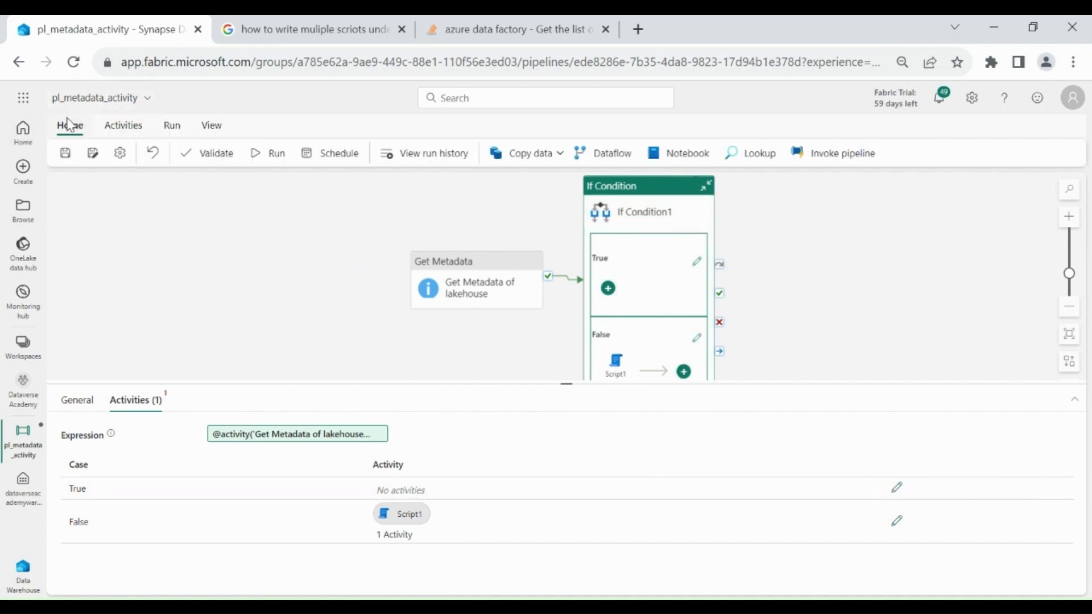
pyautogui.click(66, 158)
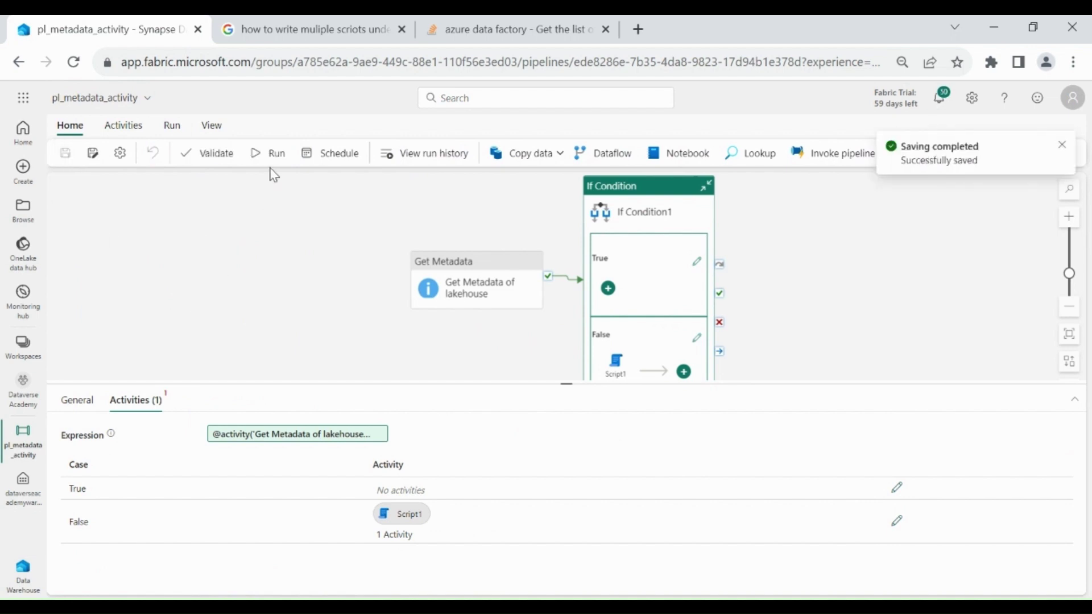
pyautogui.click(274, 169)
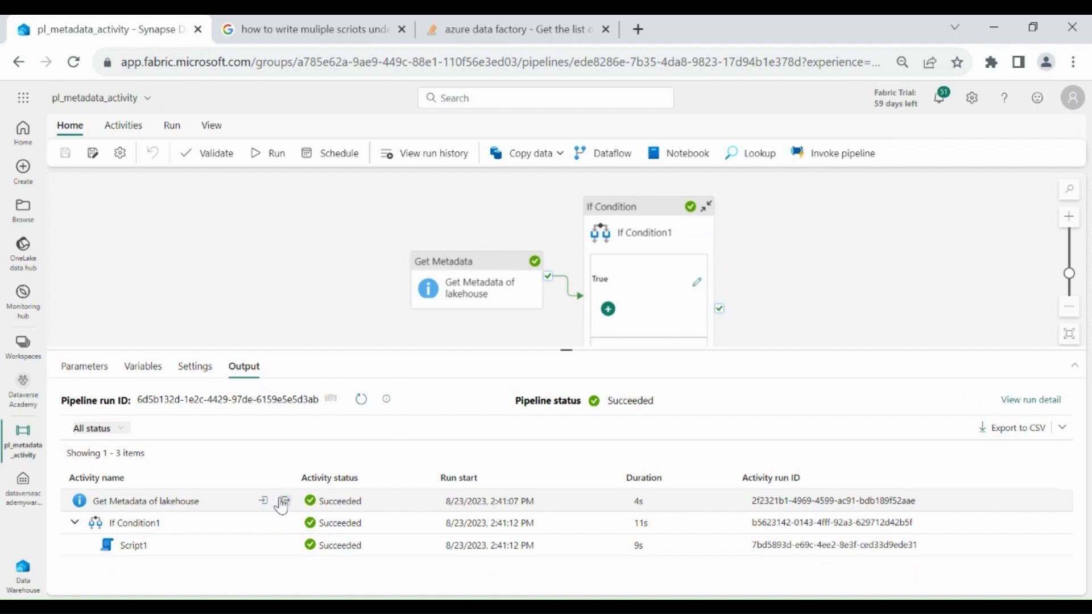
pyautogui.click(283, 503)
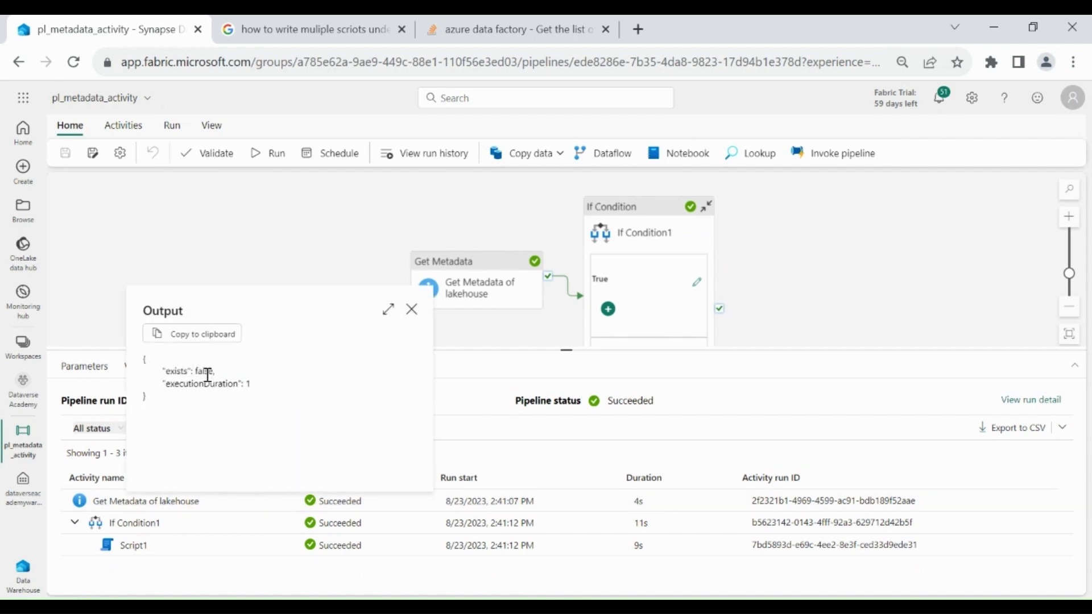
pyautogui.moveTo(205, 372); pyautogui.dragTo(191, 374)
pyautogui.click(410, 309)
pyautogui.moveTo(646, 348); pyautogui.dragTo(648, 378)
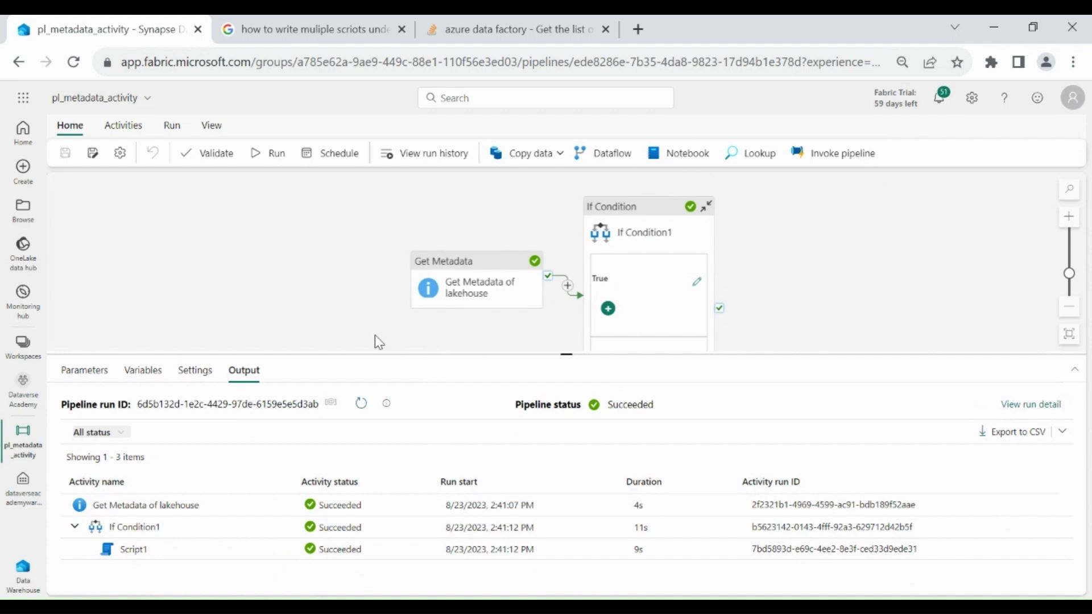
# Open the dataverseacademywarehouse warehouse from the Dataverse Academy workspace.
pyautogui.click(23, 388)
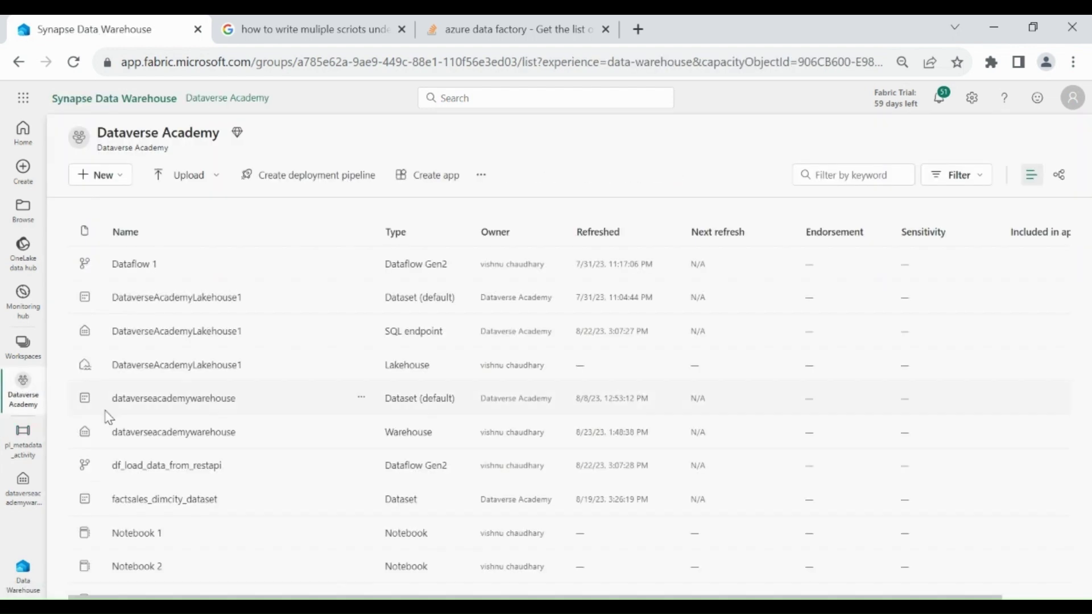
pyautogui.click(157, 442)
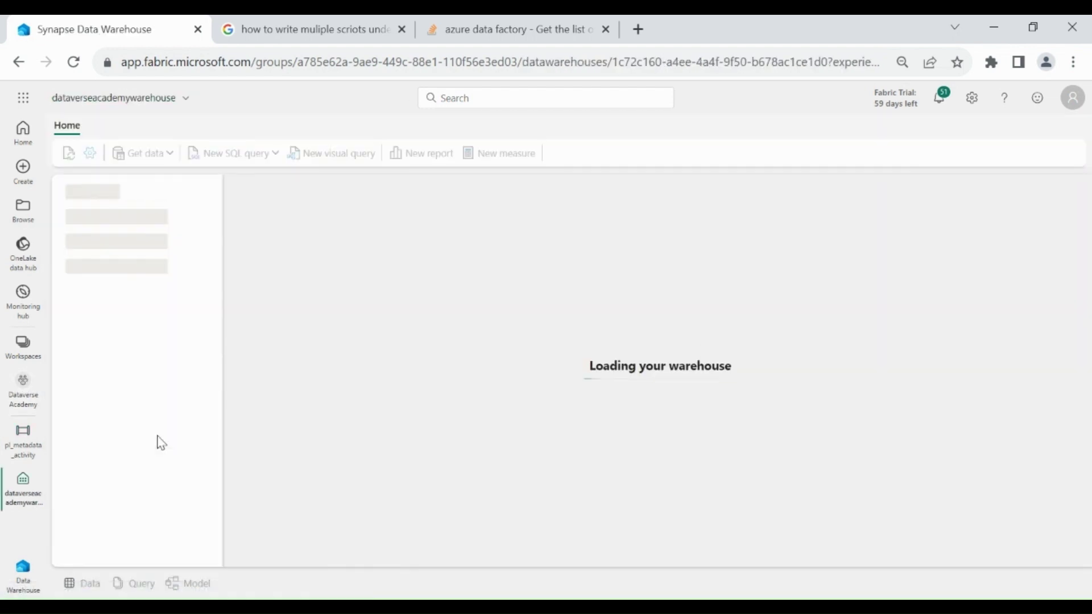